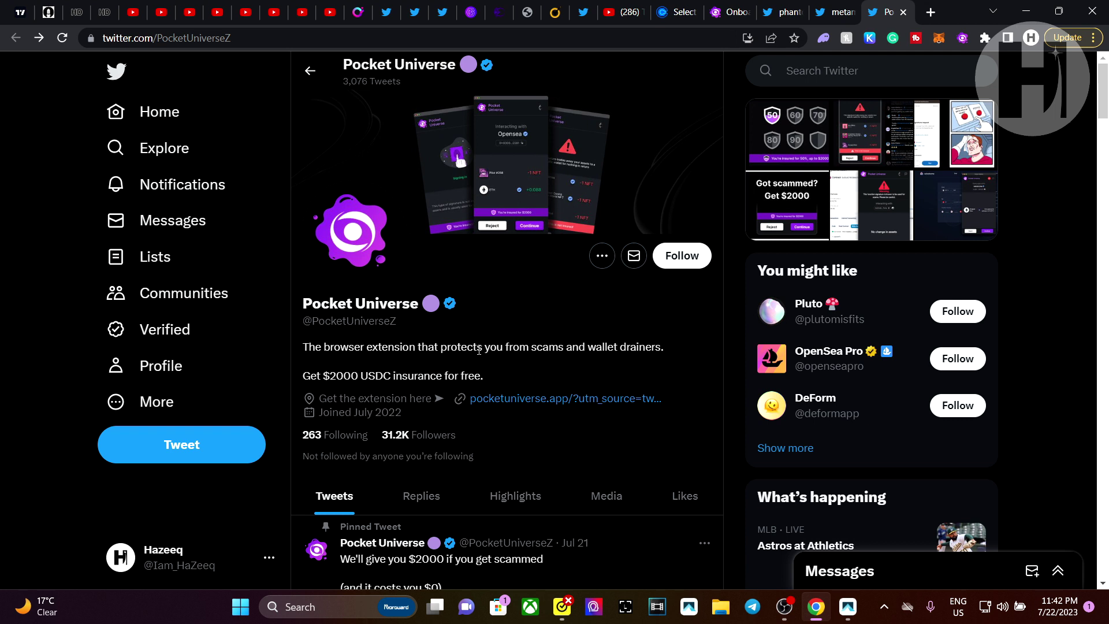
# Scroll the current results, then switch to the phantom wallet hack search results.
pyautogui.scroll(-2, 508, 364)
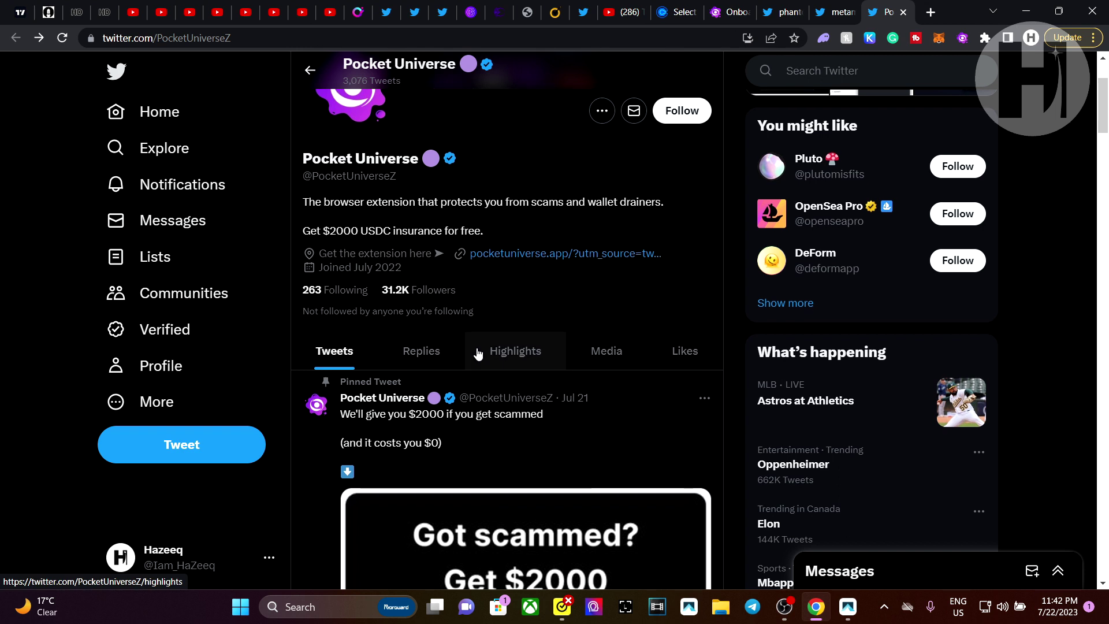
pyautogui.scroll(-2, 480, 354)
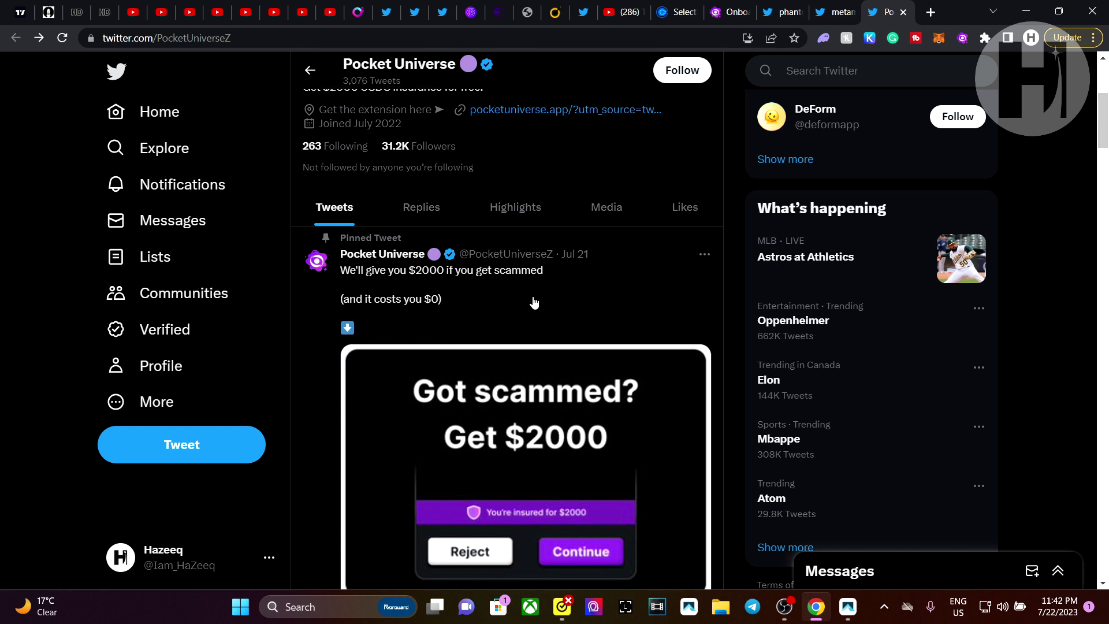
pyautogui.scroll(-5, 532, 301)
pyautogui.scroll(10, 527, 296)
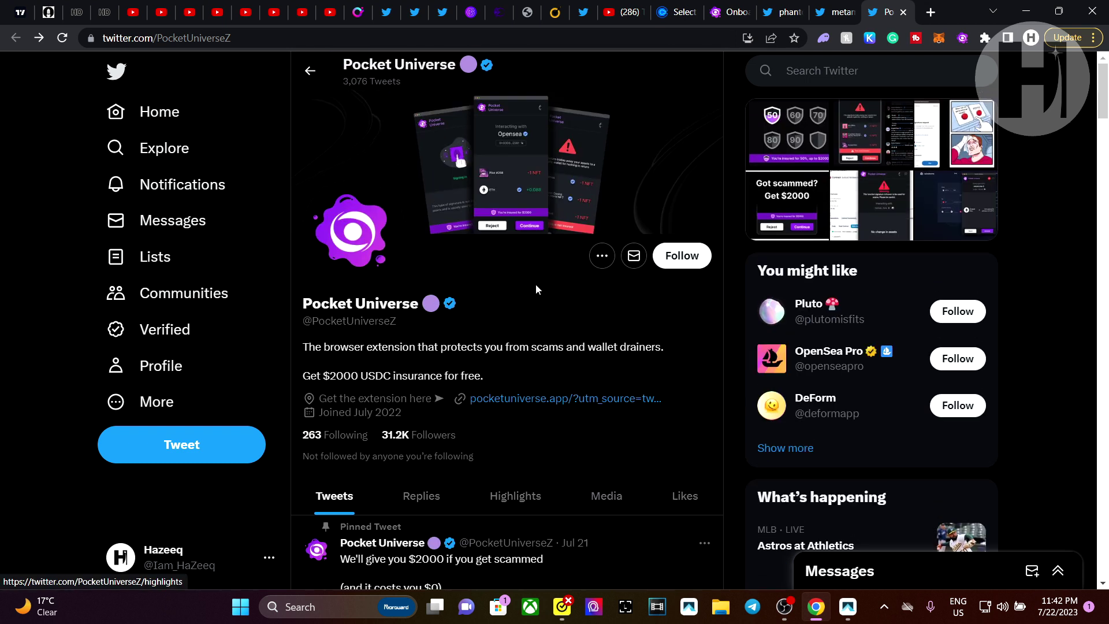
pyautogui.click(833, 12)
pyautogui.click(791, 11)
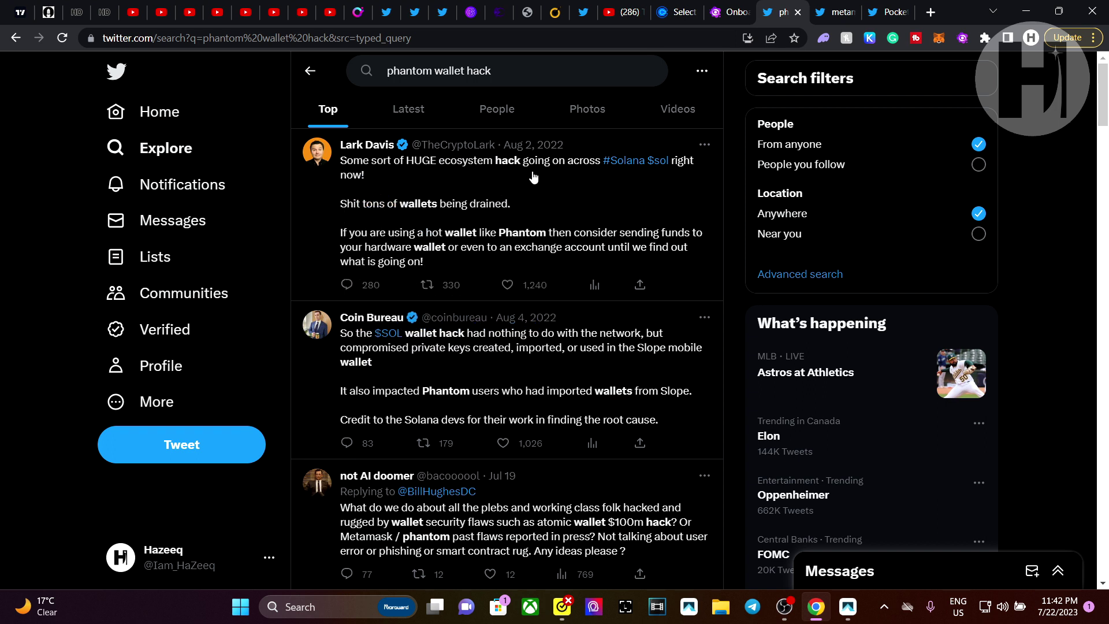
# Scroll down and back up through the phantom wallet hack Top tweets.
pyautogui.scroll(-1, 485, 212)
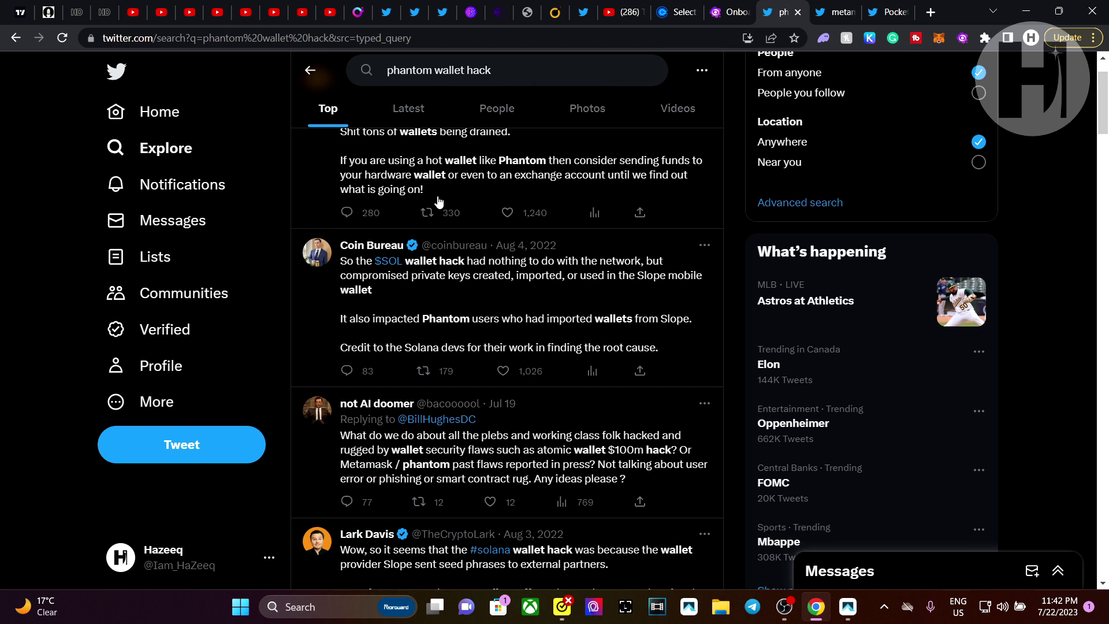
pyautogui.scroll(-4, 393, 279)
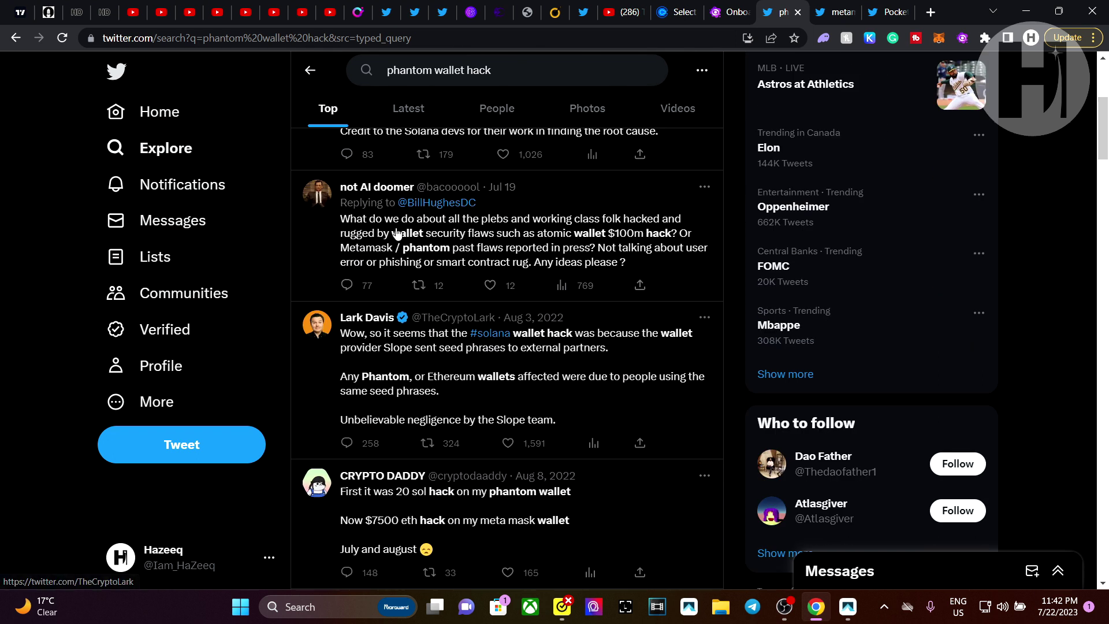
pyautogui.scroll(-3, 437, 280)
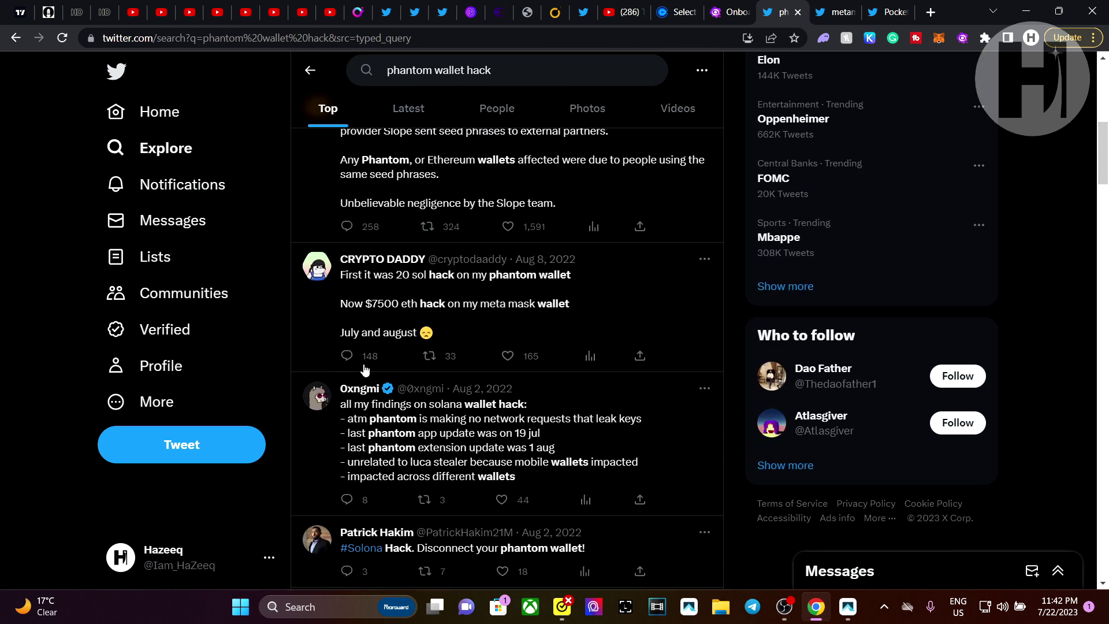
pyautogui.scroll(-3, 393, 364)
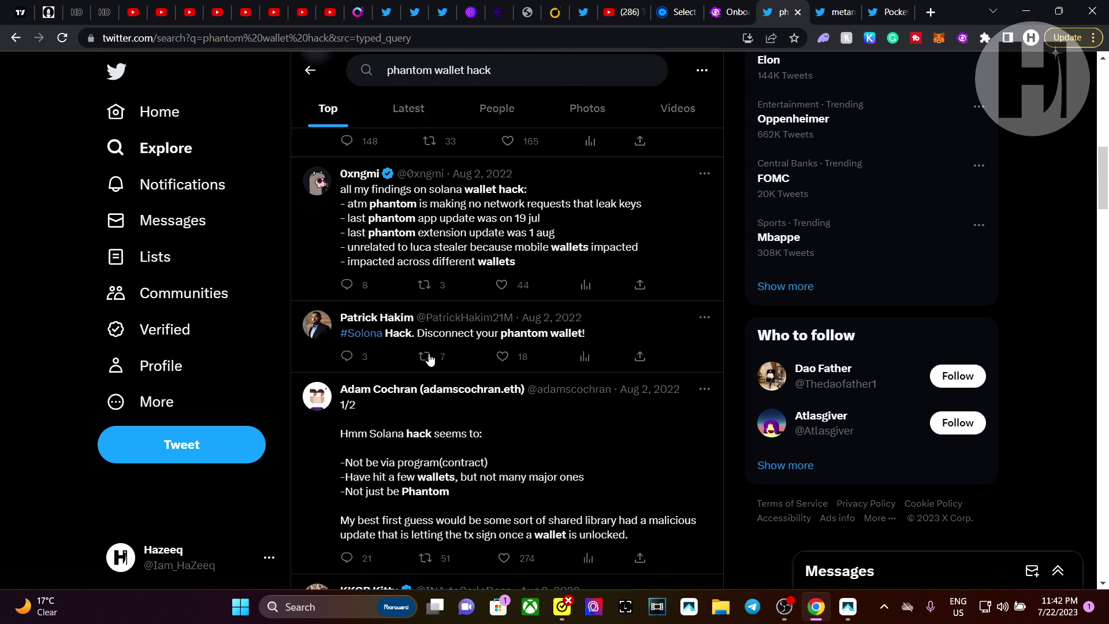
pyautogui.scroll(4, 444, 197)
pyautogui.scroll(8, 455, 249)
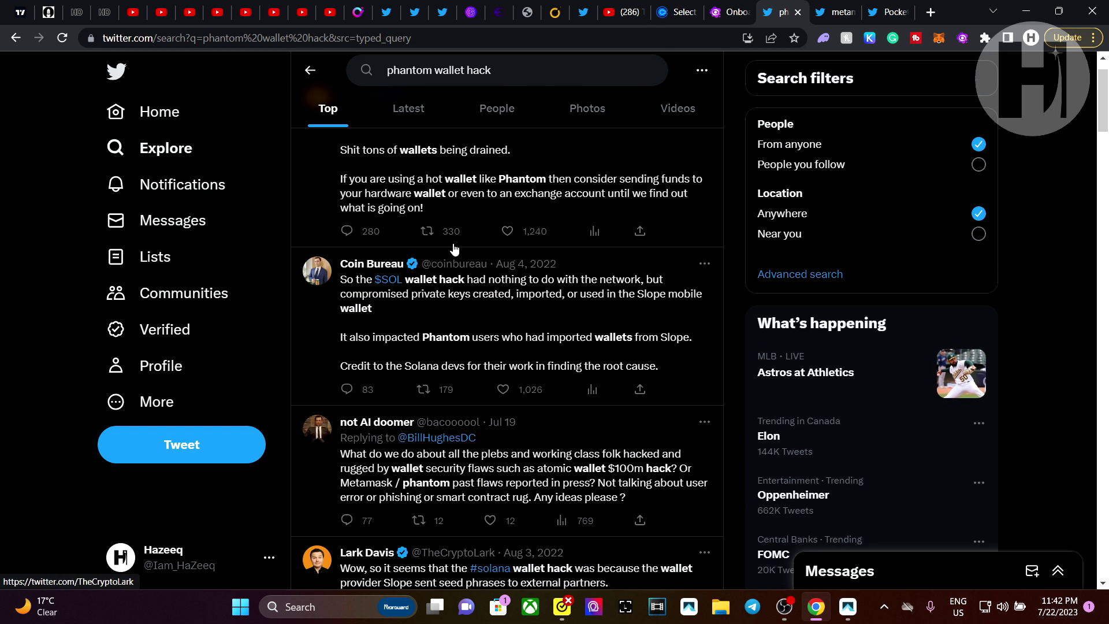
pyautogui.scroll(6, 459, 240)
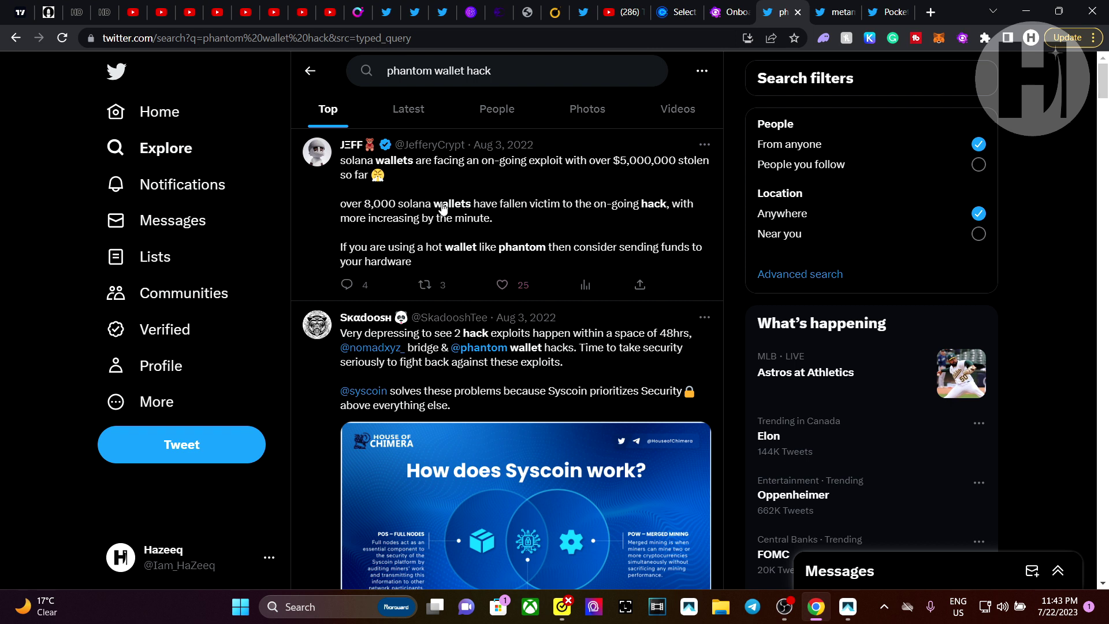
pyautogui.scroll(-7, 442, 208)
pyautogui.scroll(-3, 453, 210)
pyautogui.scroll(9, 451, 207)
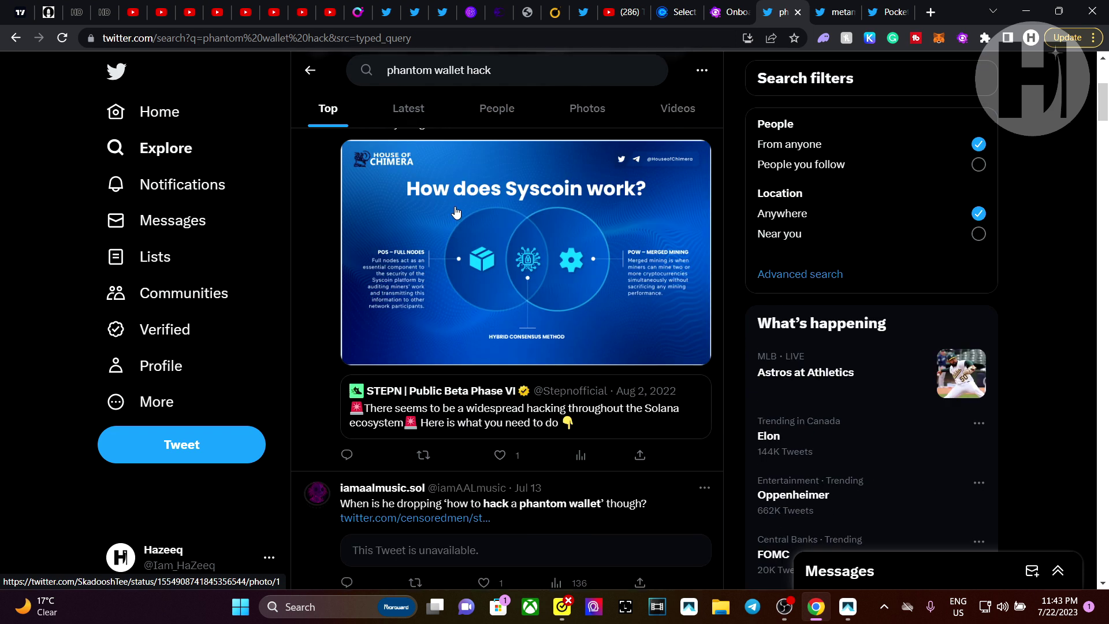
pyautogui.scroll(-5, 449, 205)
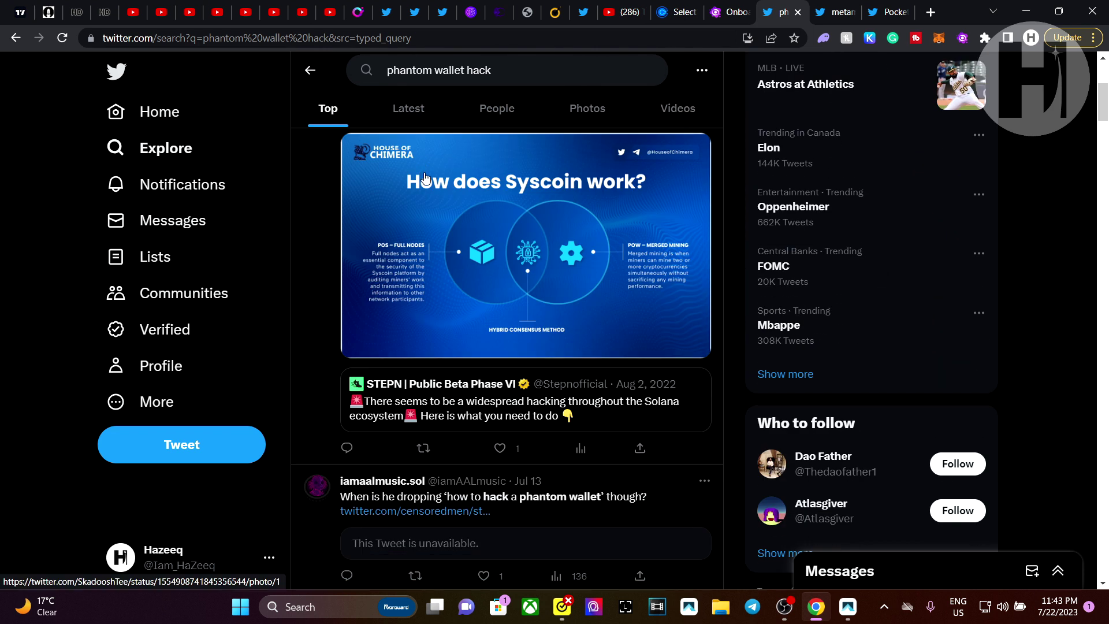
pyautogui.scroll(5, 429, 178)
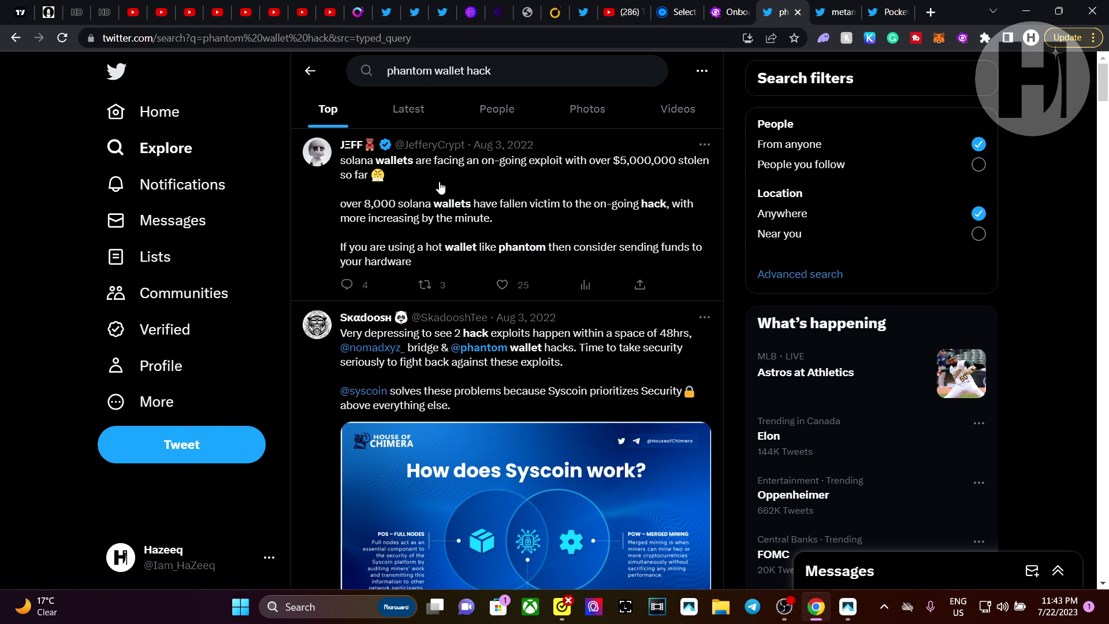
pyautogui.hotkey('ctrl', 'Tab')
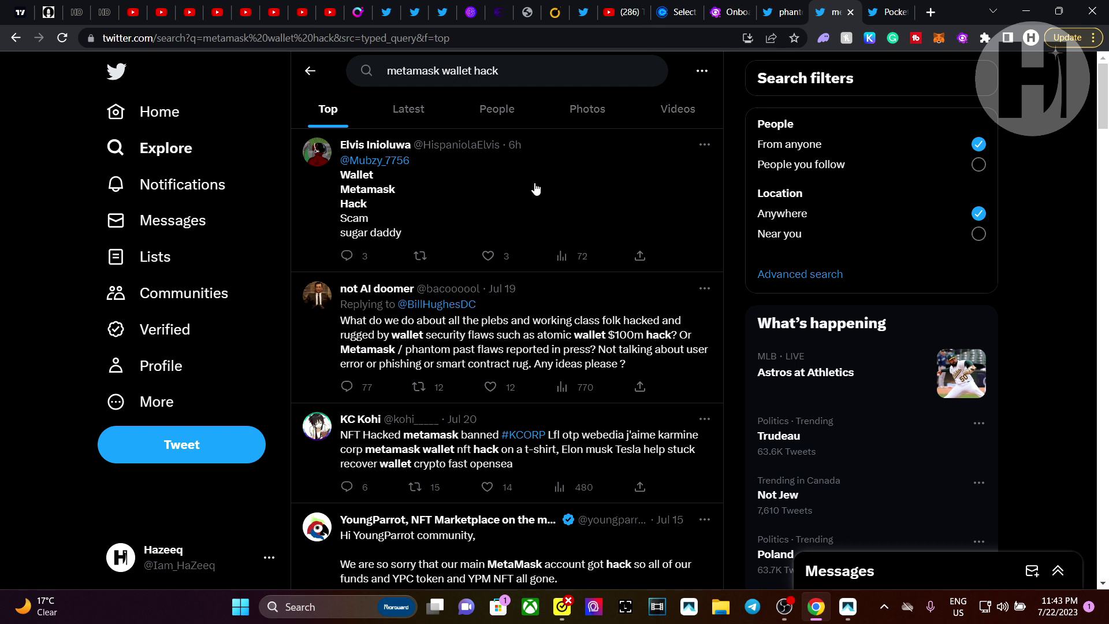
# Scroll briefly through the metamask wallet hack Top results.
pyautogui.scroll(-3, 426, 176)
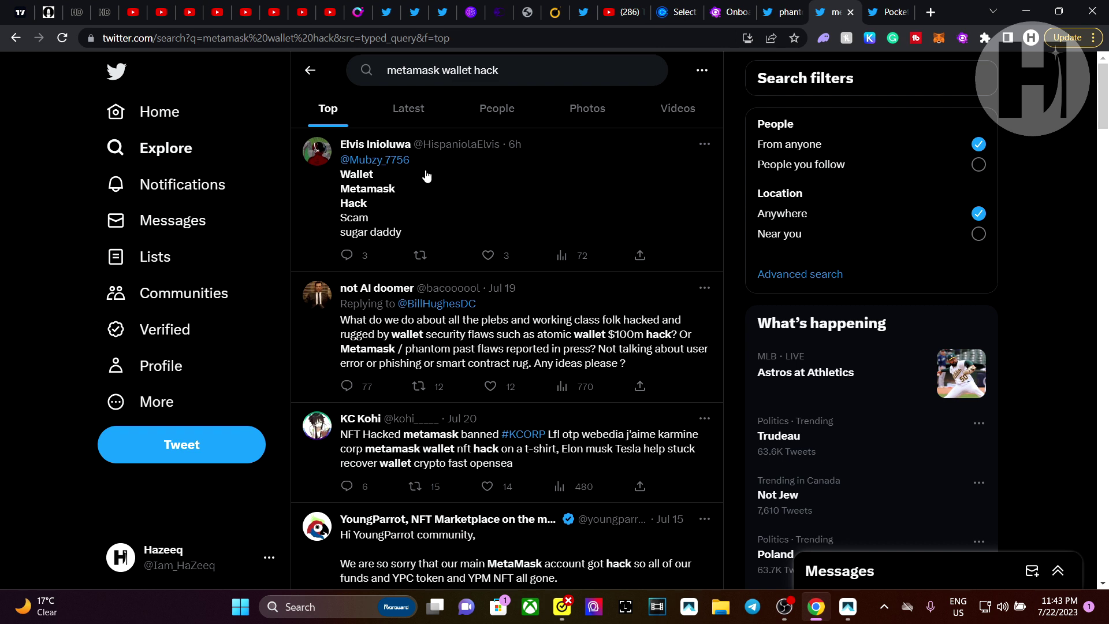
pyautogui.scroll(5, 538, 185)
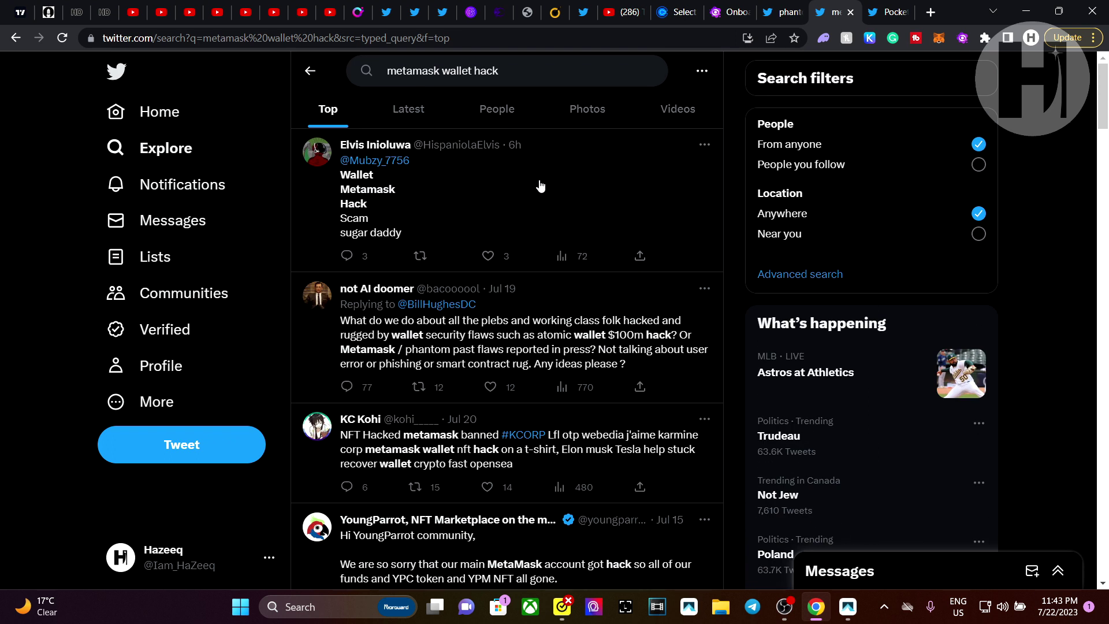
# Open the MetaMask wallet and view Account 3's recent transaction activity.
pyautogui.click(940, 39)
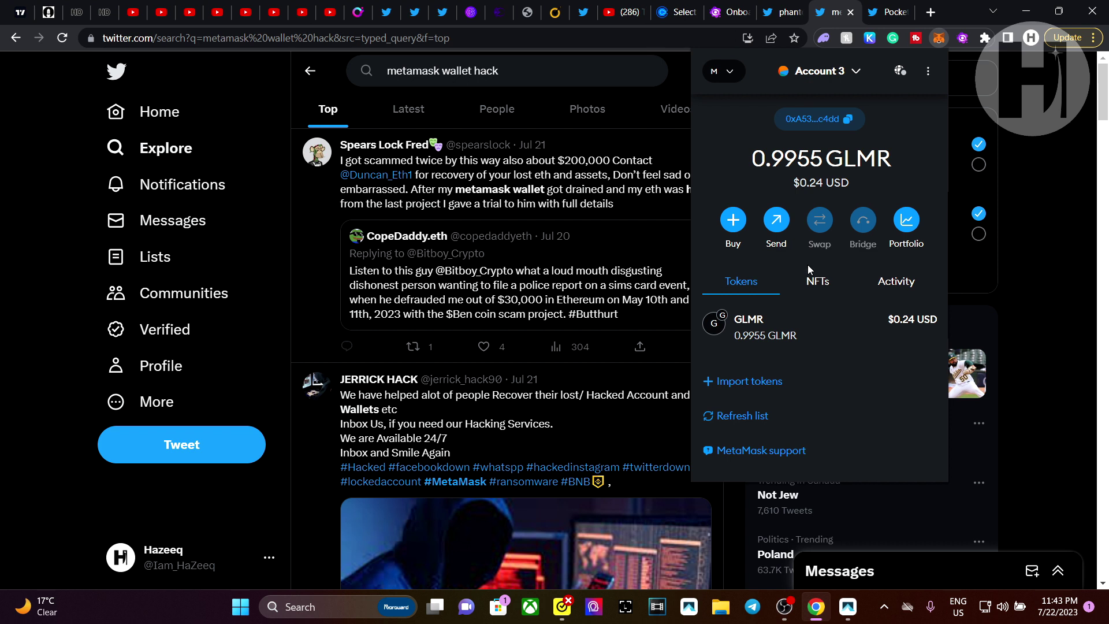
pyautogui.click(896, 283)
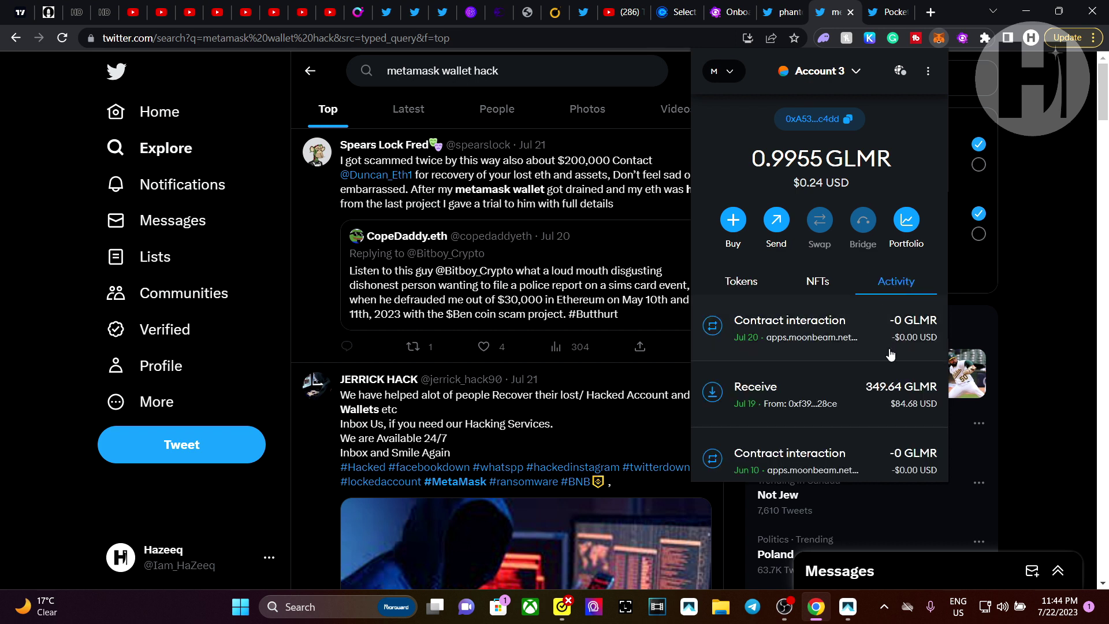
pyautogui.scroll(-3, 852, 385)
pyautogui.scroll(1, 843, 364)
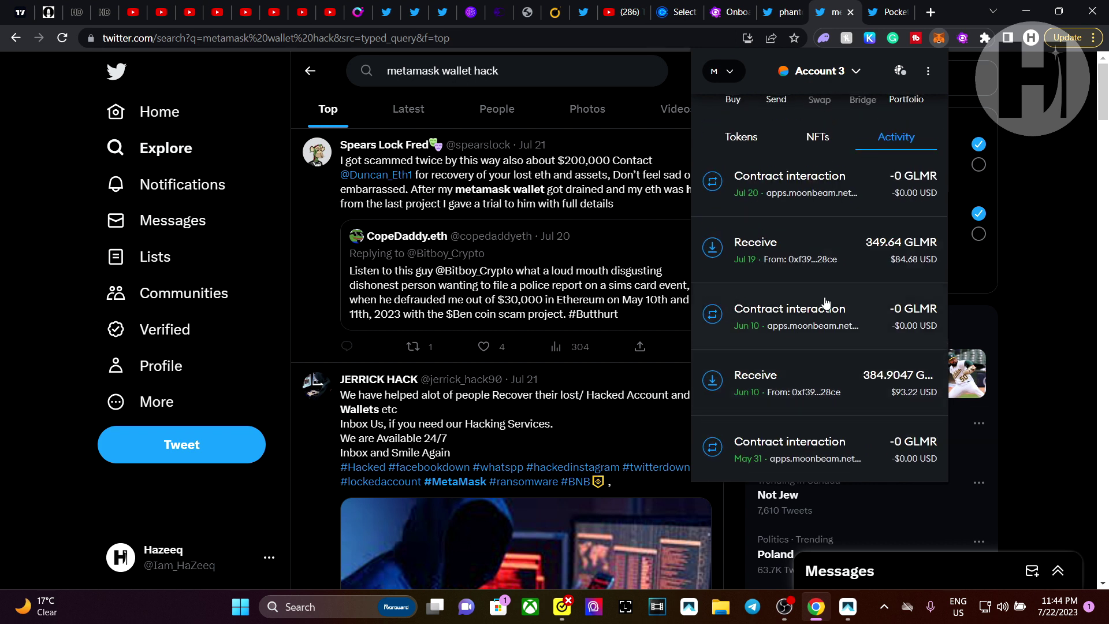
pyautogui.scroll(1, 809, 289)
pyautogui.scroll(2, 789, 271)
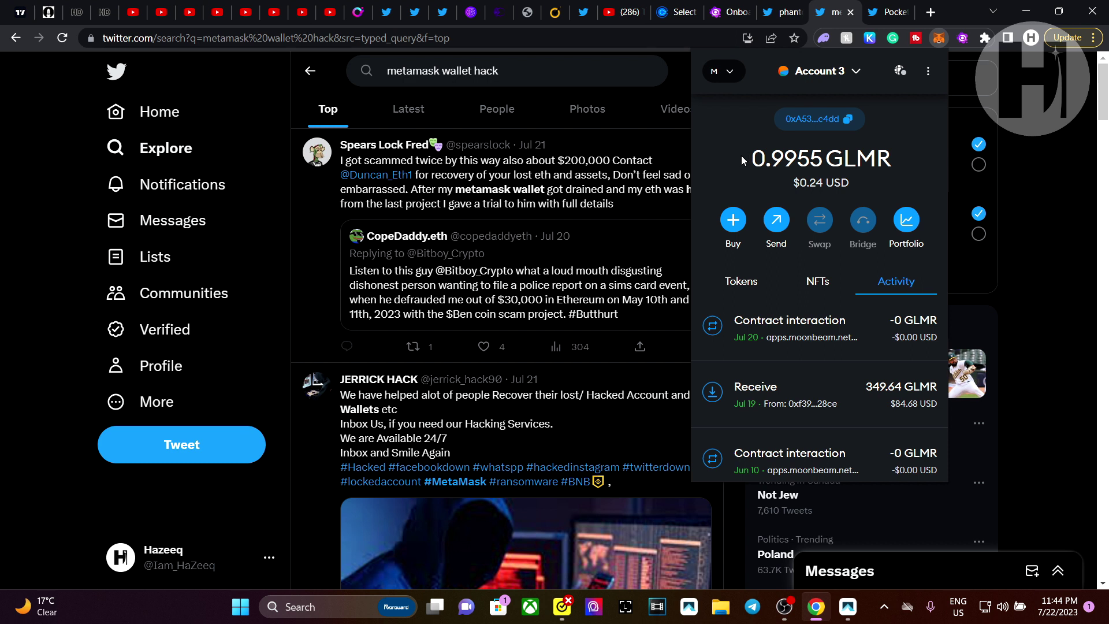
# Highlight the 0.9955 GLMR balance several times to point it out.
pyautogui.moveTo(749, 158); pyautogui.dragTo(894, 162)
pyautogui.click(797, 164)
pyautogui.moveTo(752, 161); pyautogui.dragTo(906, 160)
pyautogui.click(870, 163)
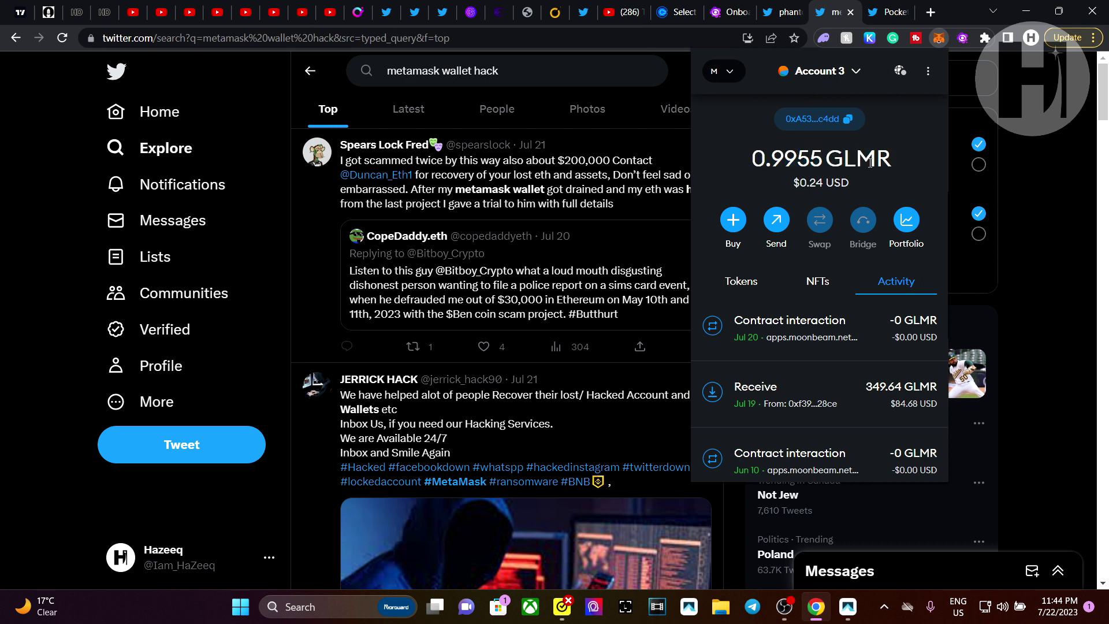
pyautogui.moveTo(718, 158); pyautogui.dragTo(898, 156)
pyautogui.click(734, 150)
# Dismiss the MetaMask popup and scroll through the metamask wallet hack tweets.
pyautogui.click(1046, 120)
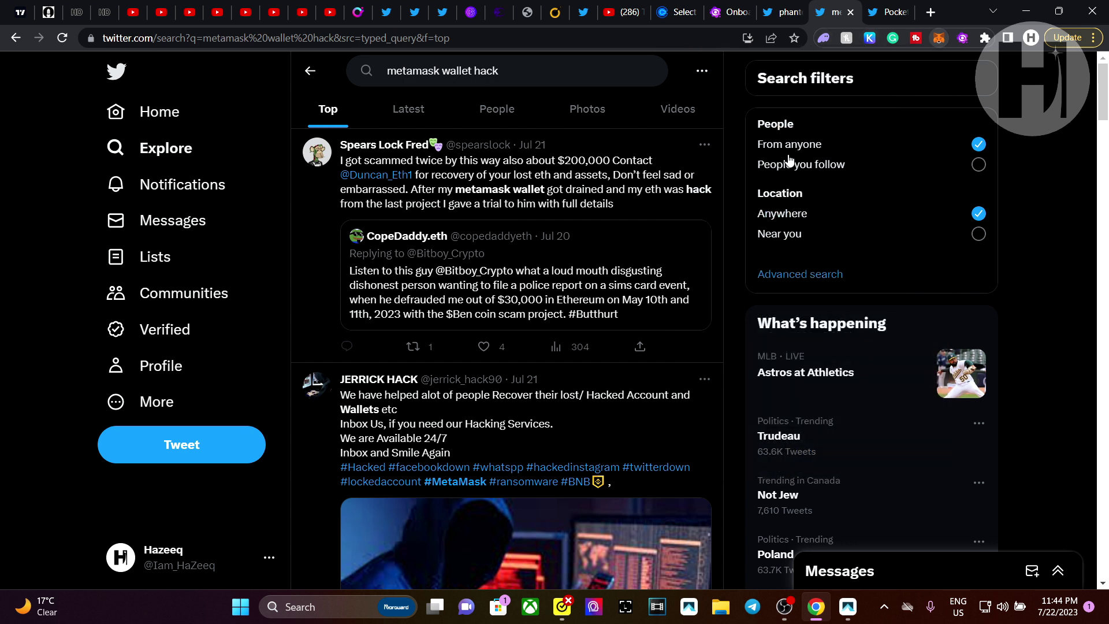
pyautogui.scroll(-5, 507, 271)
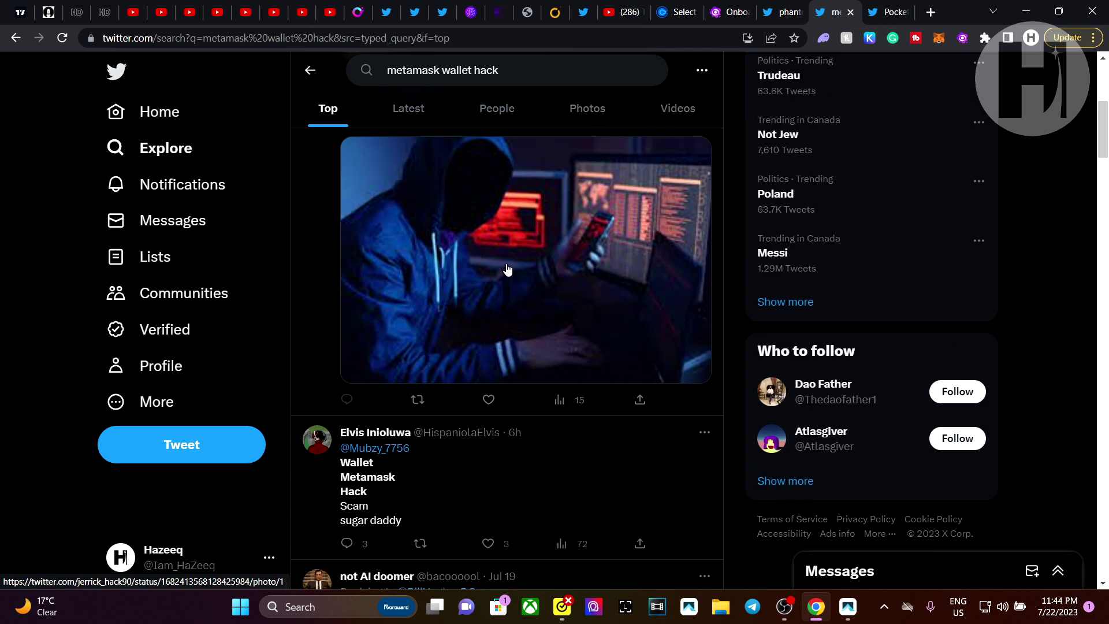
pyautogui.scroll(5, 507, 271)
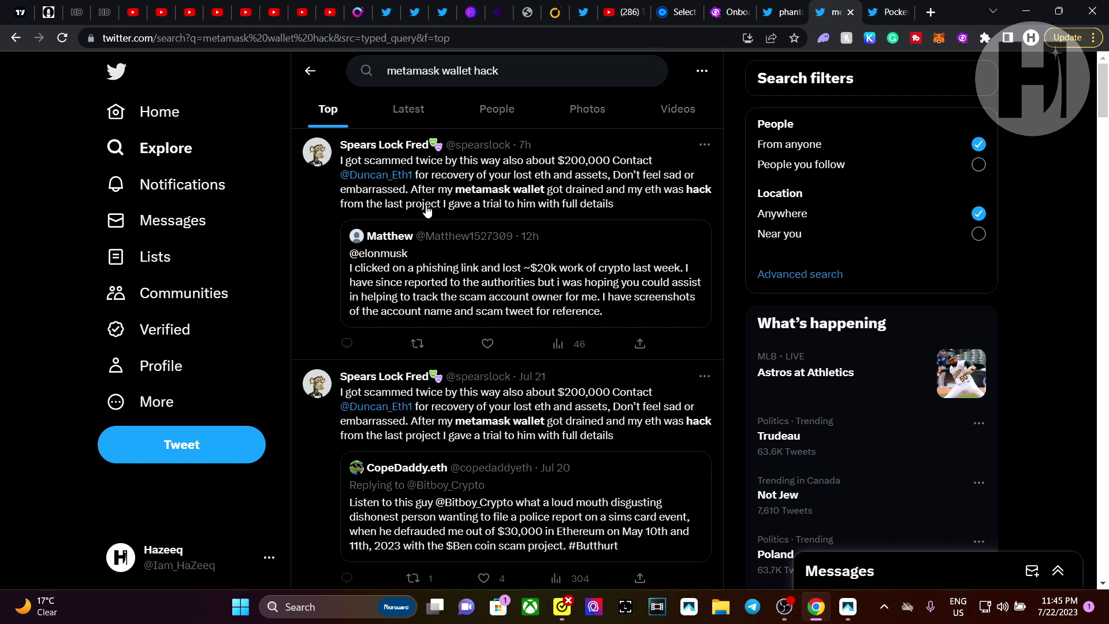
pyautogui.scroll(-5, 476, 209)
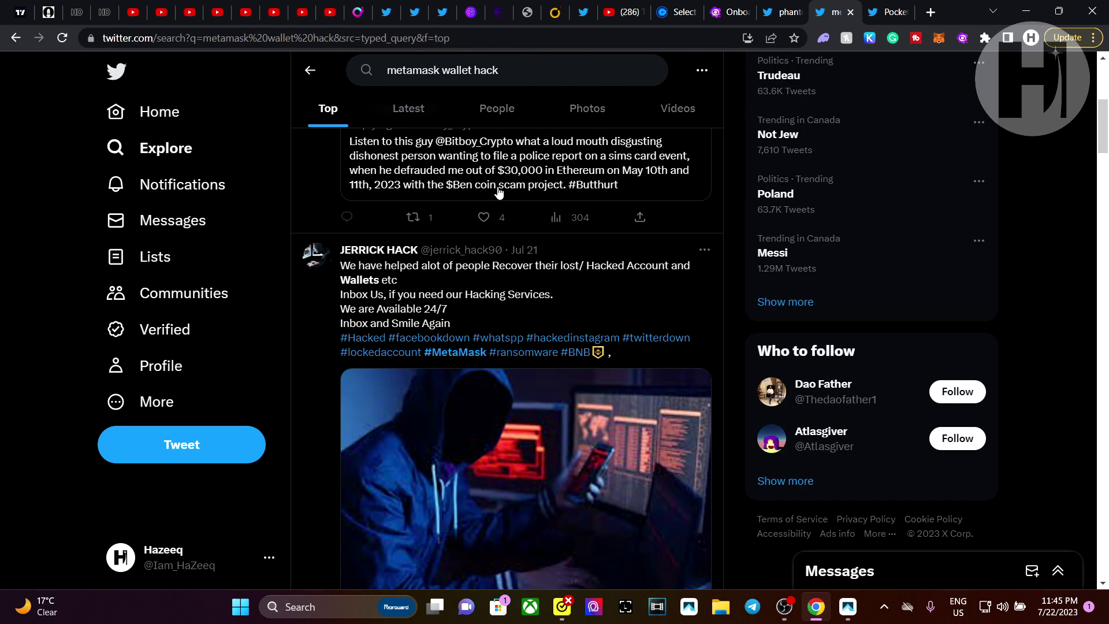
pyautogui.scroll(-5, 500, 192)
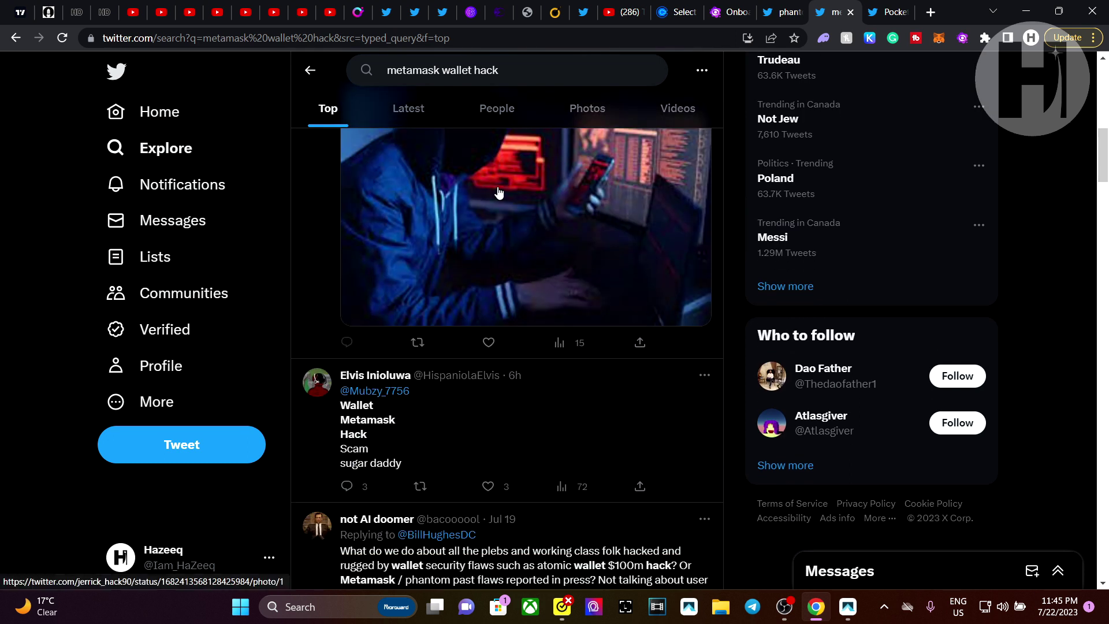
pyautogui.scroll(10, 499, 192)
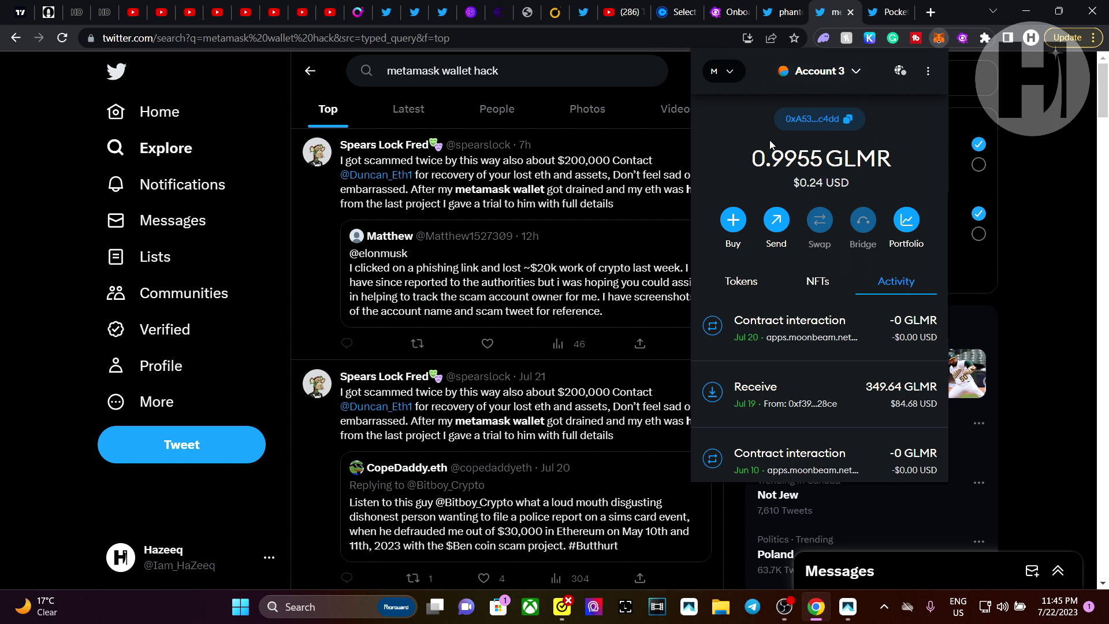
# Repeatedly highlight Account 3's 0.9955 GLMR balance in the MetaMask popup.
pyautogui.moveTo(752, 168); pyautogui.dragTo(861, 177)
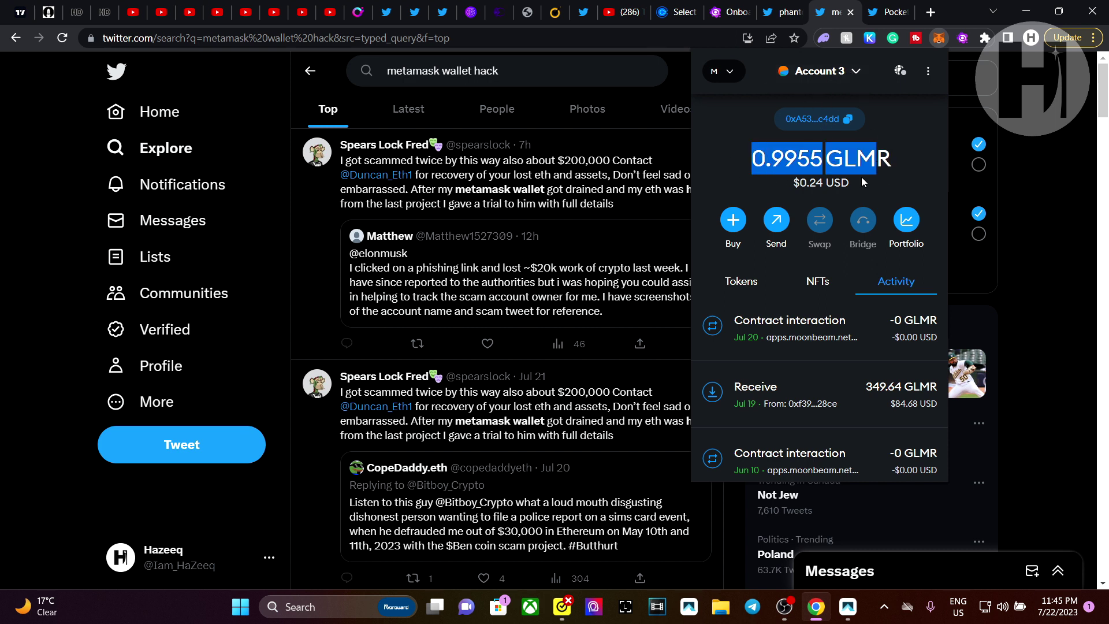
pyautogui.click(857, 186)
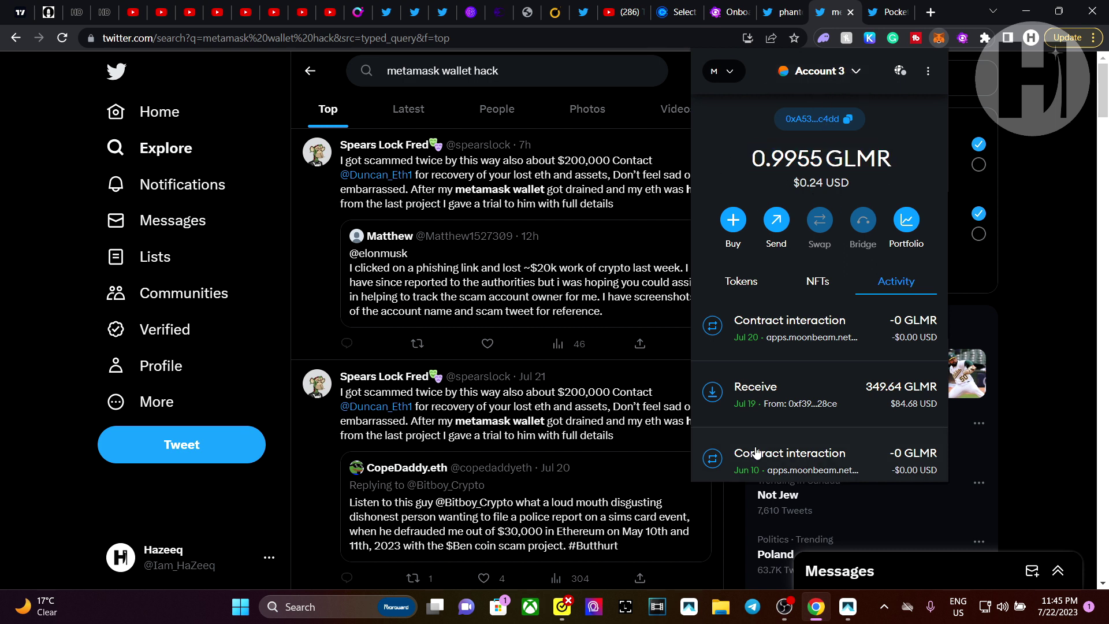
pyautogui.scroll(-3, 781, 381)
pyautogui.scroll(3, 779, 376)
pyautogui.moveTo(752, 164); pyautogui.dragTo(849, 167)
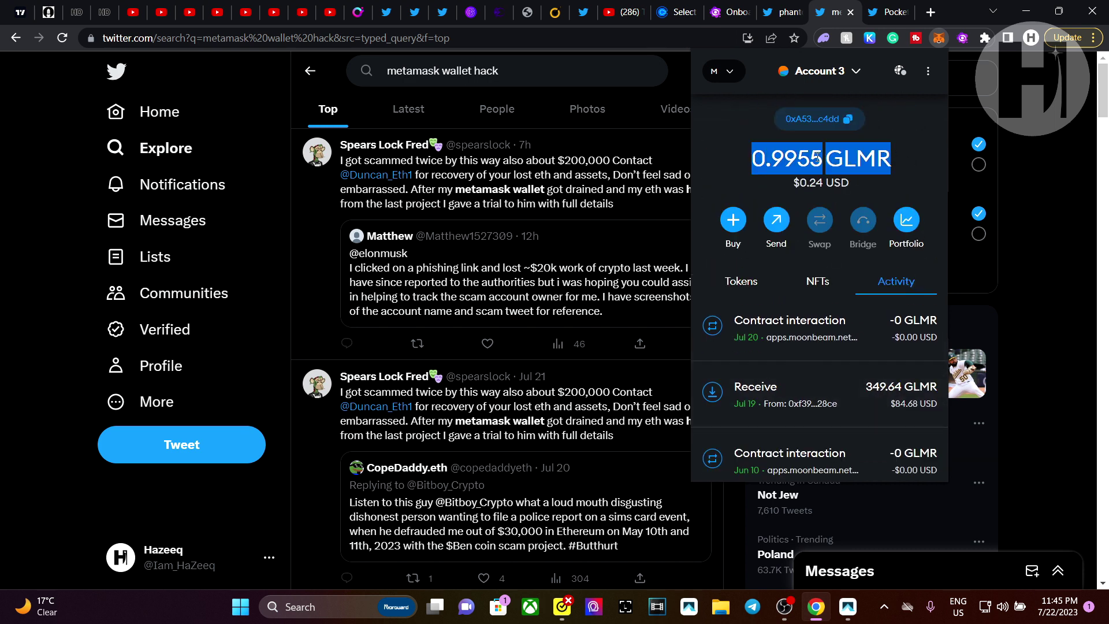
pyautogui.click(778, 155)
pyautogui.moveTo(755, 156); pyautogui.dragTo(895, 157)
pyautogui.click(876, 155)
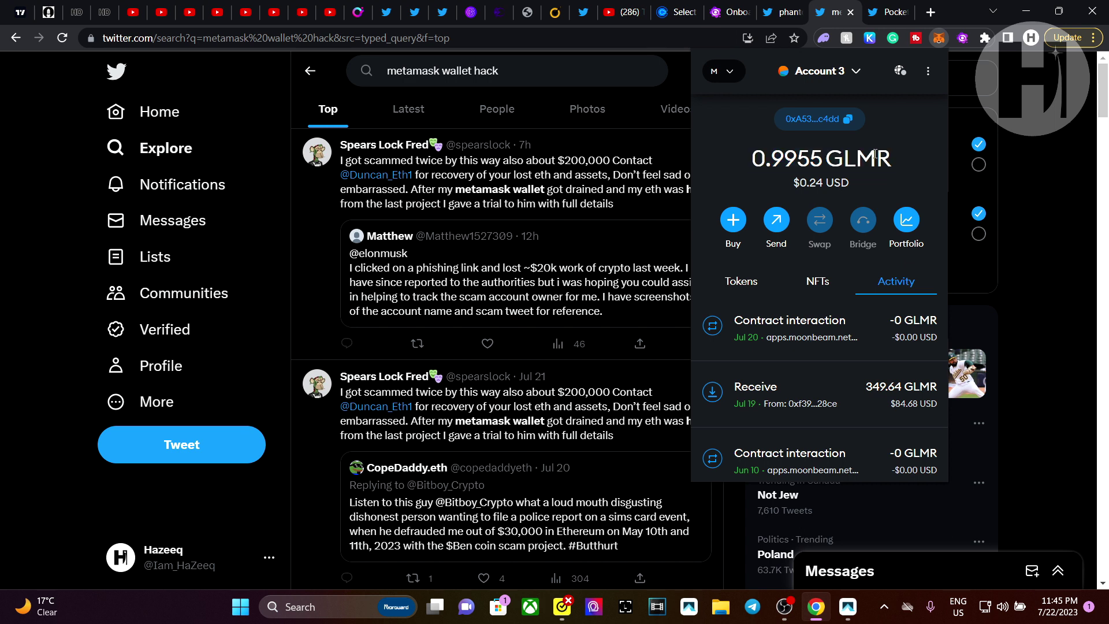
pyautogui.moveTo(758, 164); pyautogui.dragTo(914, 158)
pyautogui.moveTo(737, 157); pyautogui.dragTo(899, 156)
pyautogui.click(787, 166)
pyautogui.moveTo(753, 157); pyautogui.dragTo(902, 157)
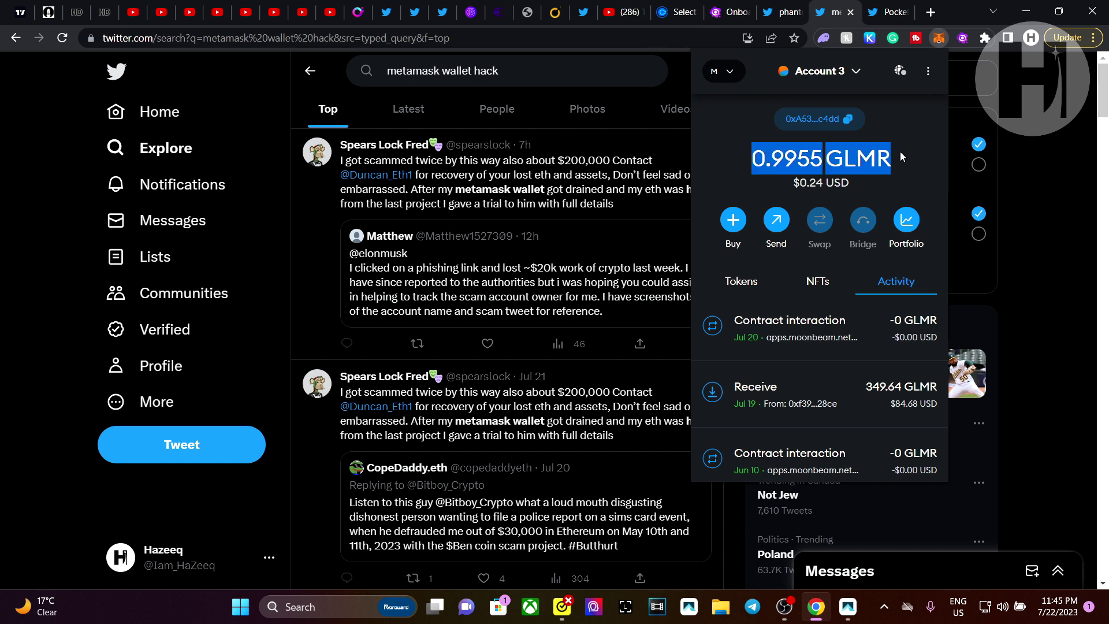
pyautogui.click(831, 167)
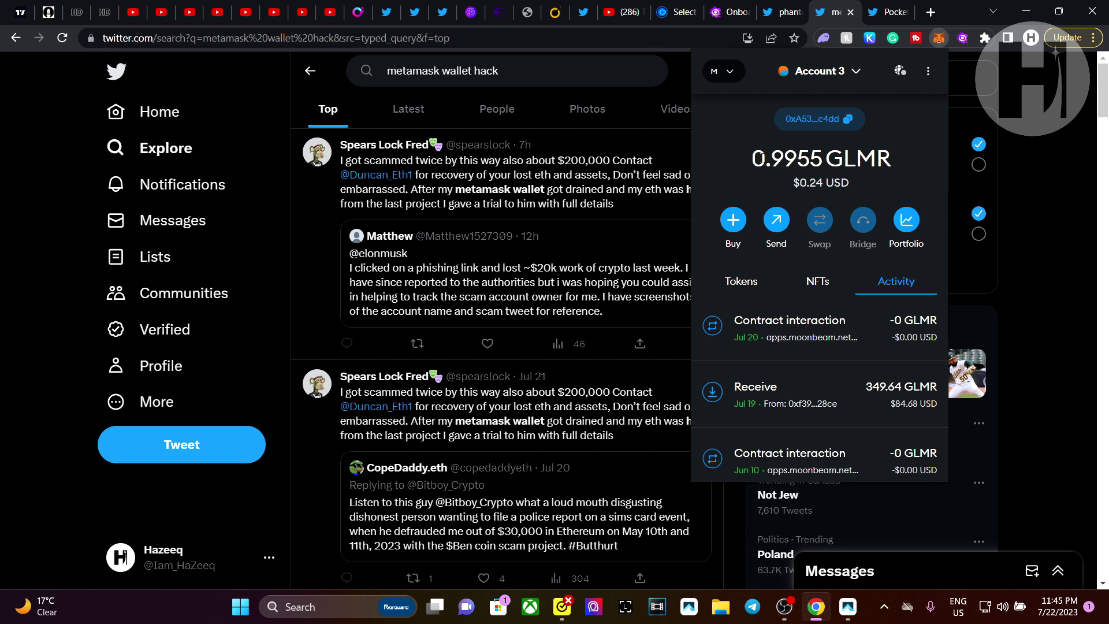
# Emphasise the 0.9955 GLMR balance a few more times, then close the MetaMask wallet.
pyautogui.moveTo(754, 157); pyautogui.dragTo(893, 151)
pyautogui.click(767, 162)
pyautogui.moveTo(754, 160); pyautogui.dragTo(927, 161)
pyautogui.click(762, 160)
pyautogui.moveTo(757, 158); pyautogui.dragTo(893, 157)
pyautogui.click(814, 165)
pyautogui.moveTo(756, 169); pyautogui.dragTo(889, 161)
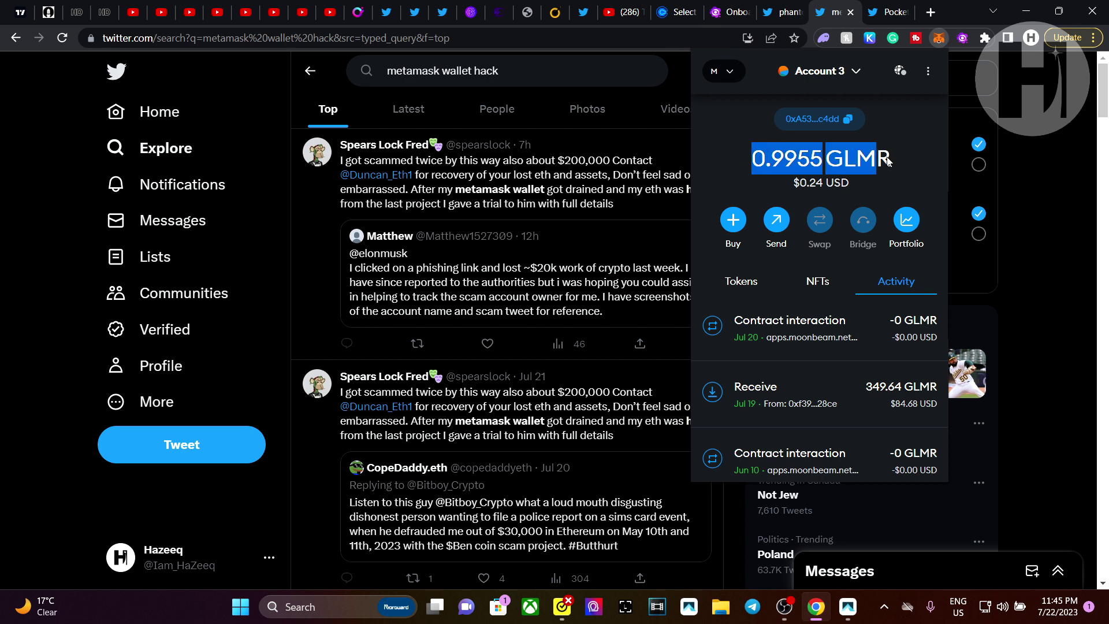
pyautogui.click(806, 161)
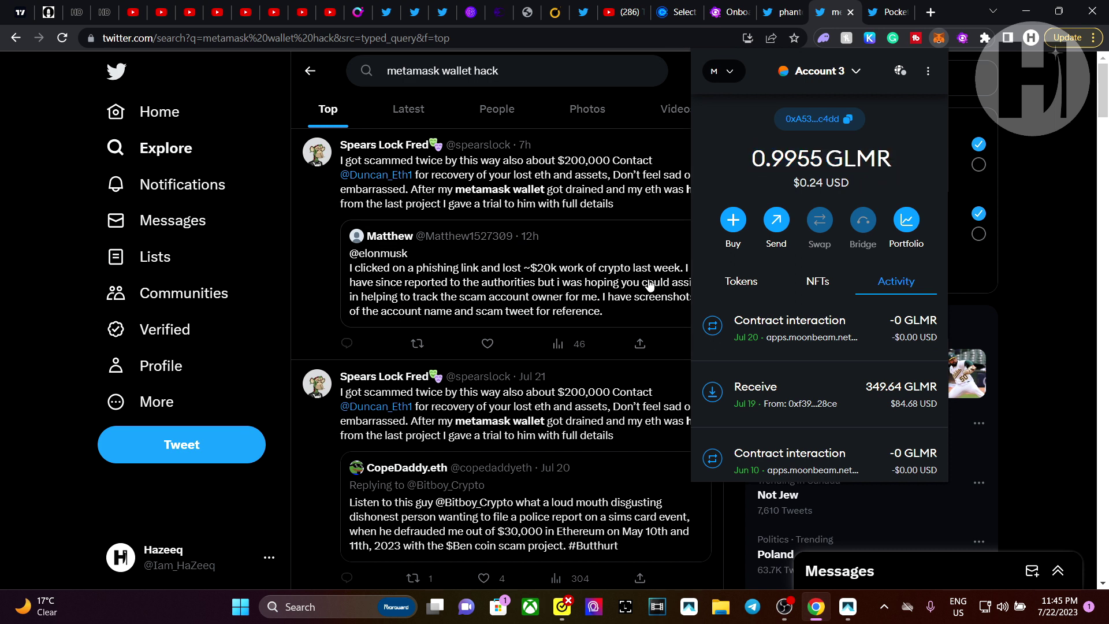
pyautogui.click(1020, 183)
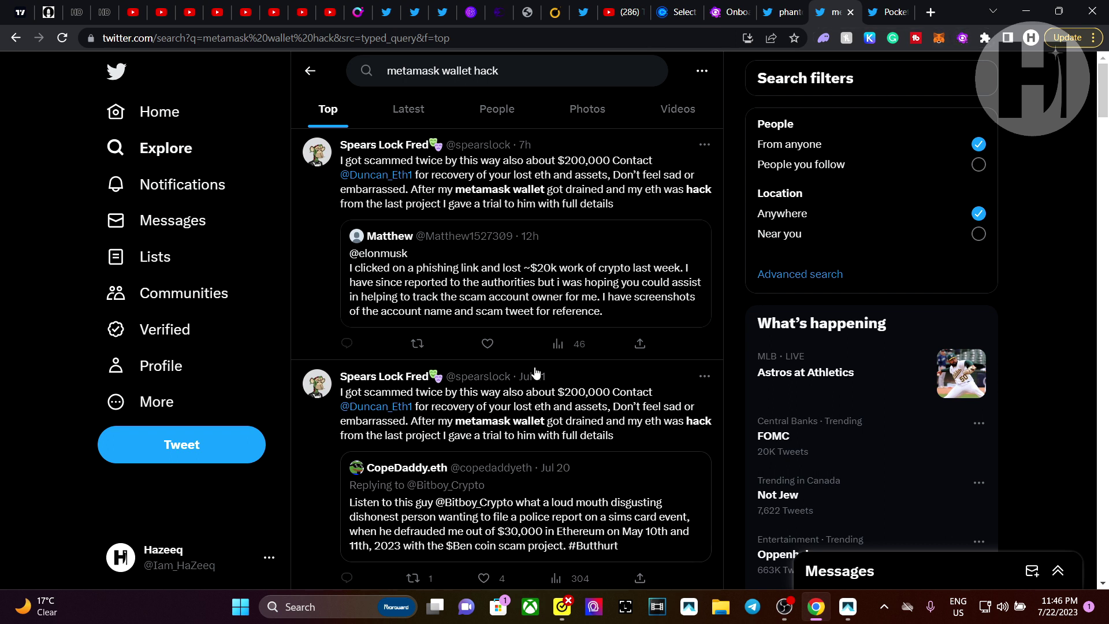
pyautogui.scroll(-15, 536, 372)
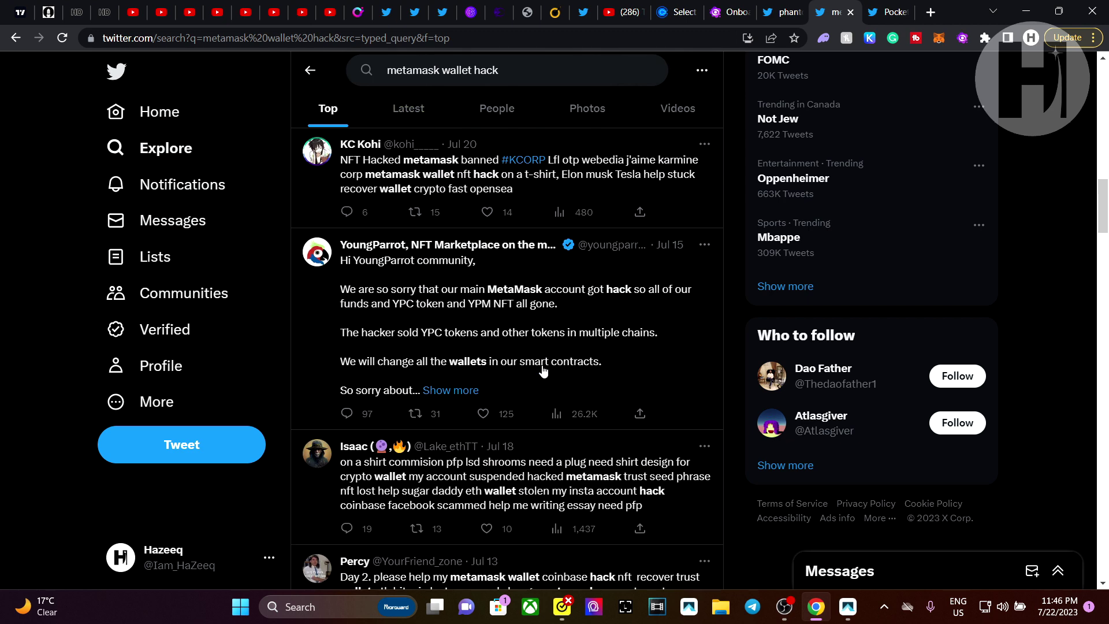
# Scroll the metamask wallet hack results and glance at the phantom wallet hack results.
pyautogui.scroll(-15, 543, 370)
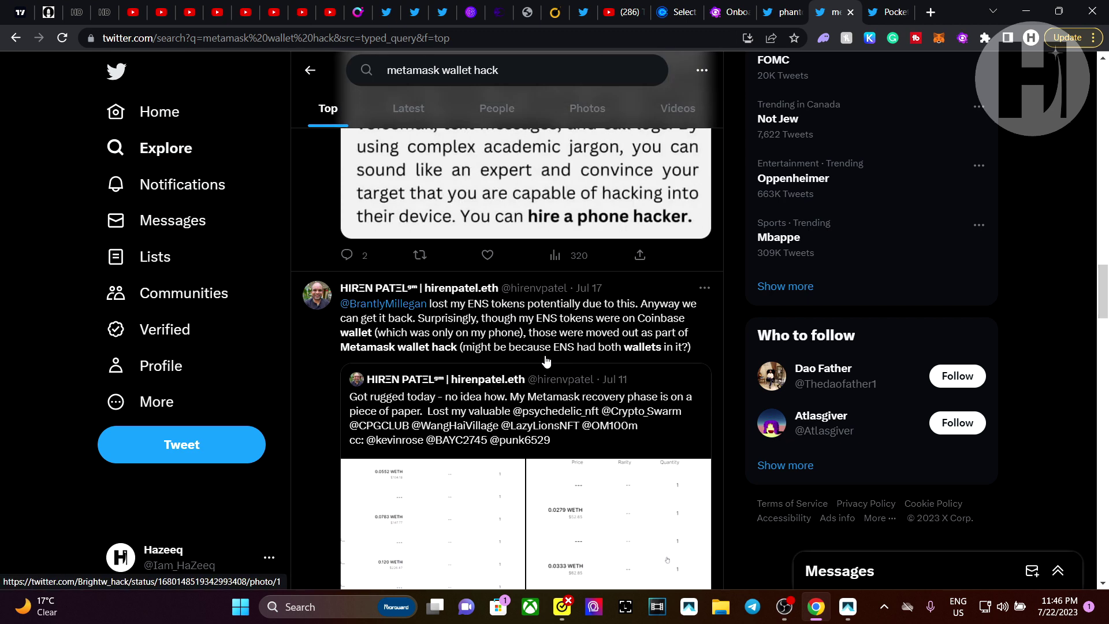
pyautogui.scroll(-5, 547, 361)
pyautogui.scroll(15, 547, 359)
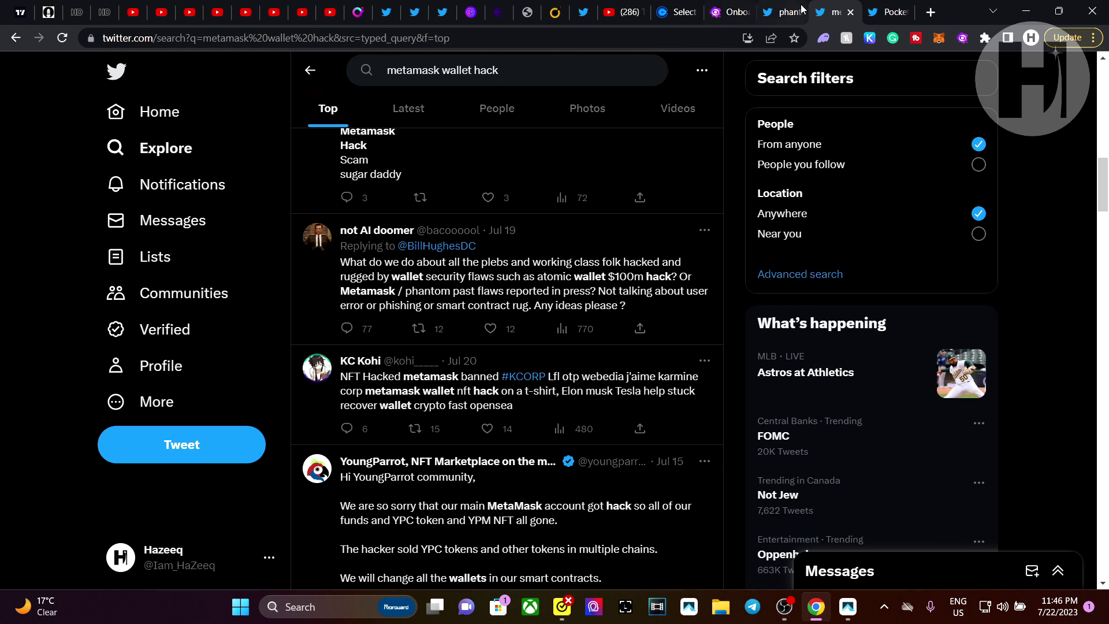
pyautogui.click(781, 12)
pyautogui.scroll(-15, 478, 213)
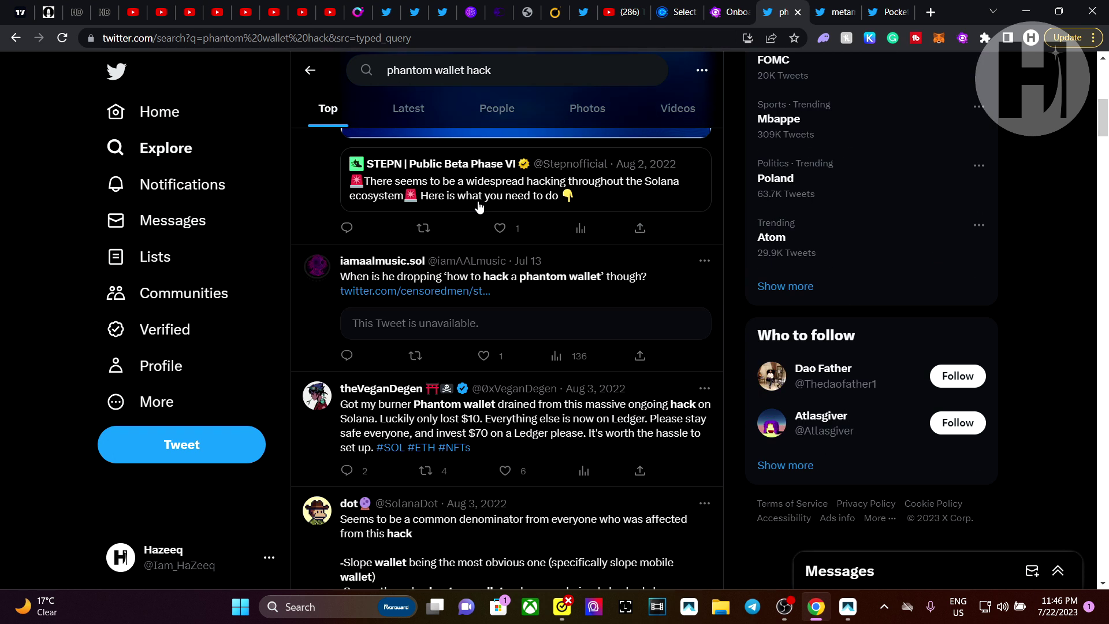
pyautogui.scroll(-12, 583, 368)
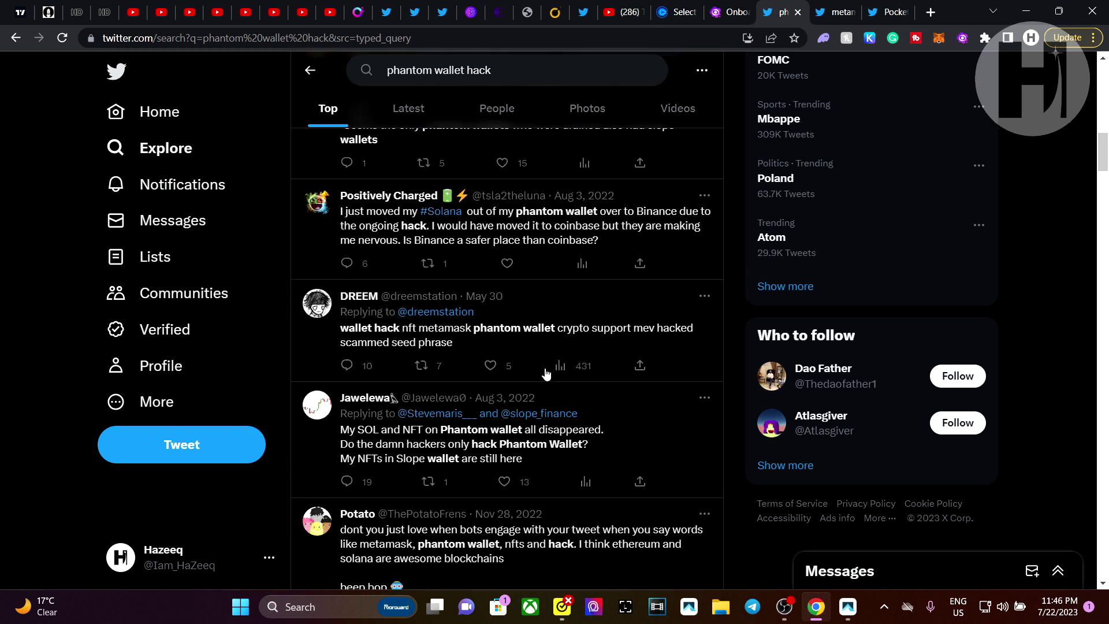
pyautogui.click(835, 12)
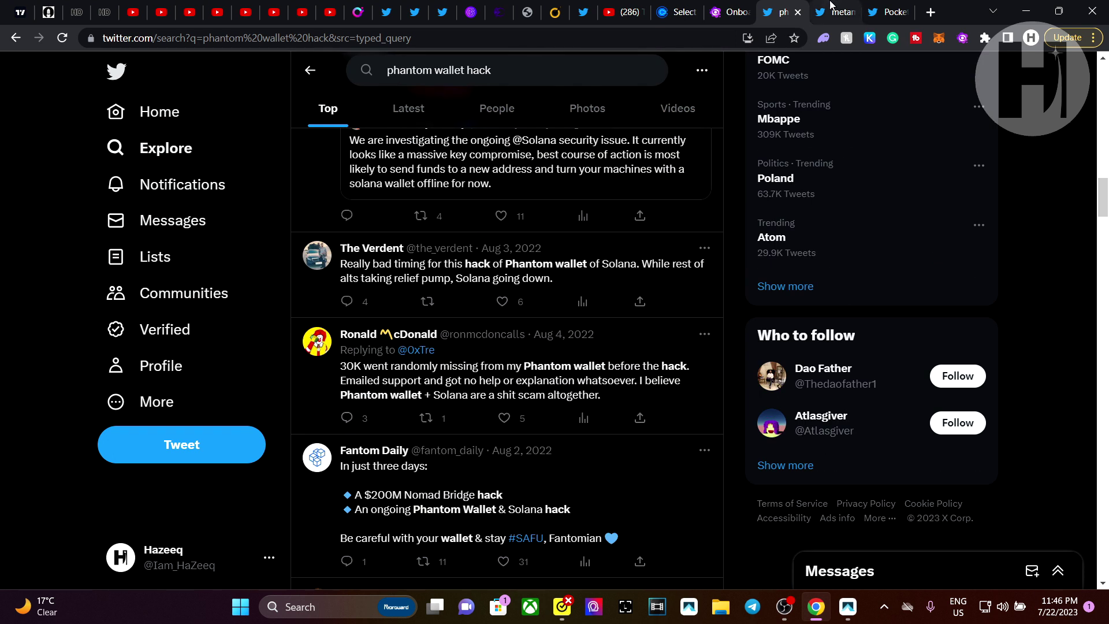
pyautogui.scroll(12, 487, 339)
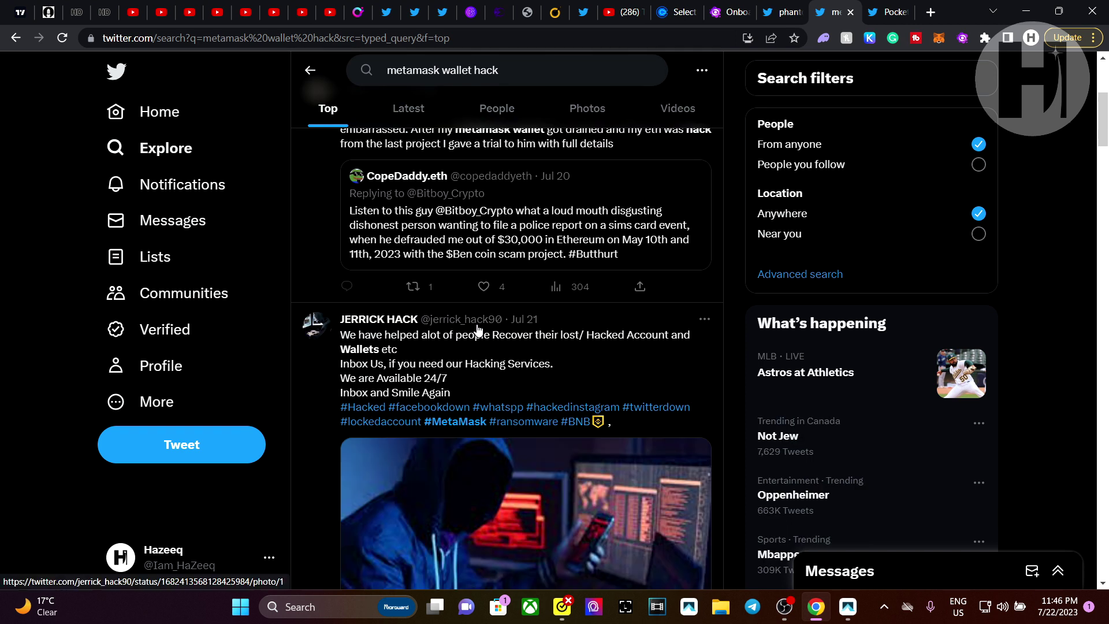
pyautogui.scroll(5, 526, 315)
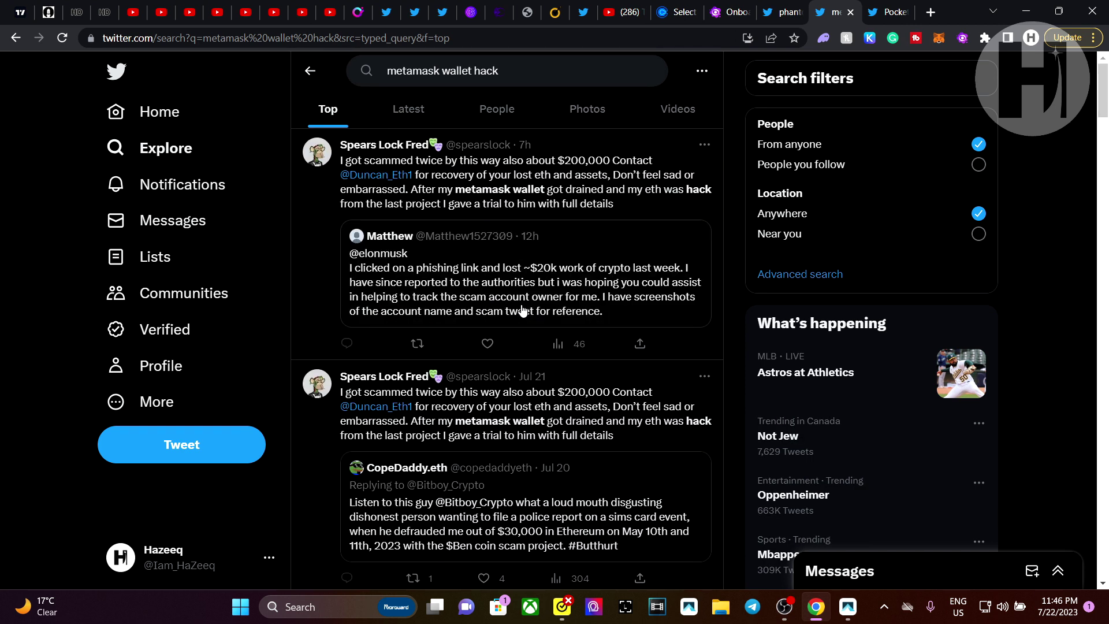
# Scroll the phantom wallet hack results again, then return to the metamask results.
pyautogui.hotkey('ctrl', 'shift', 'Tab')
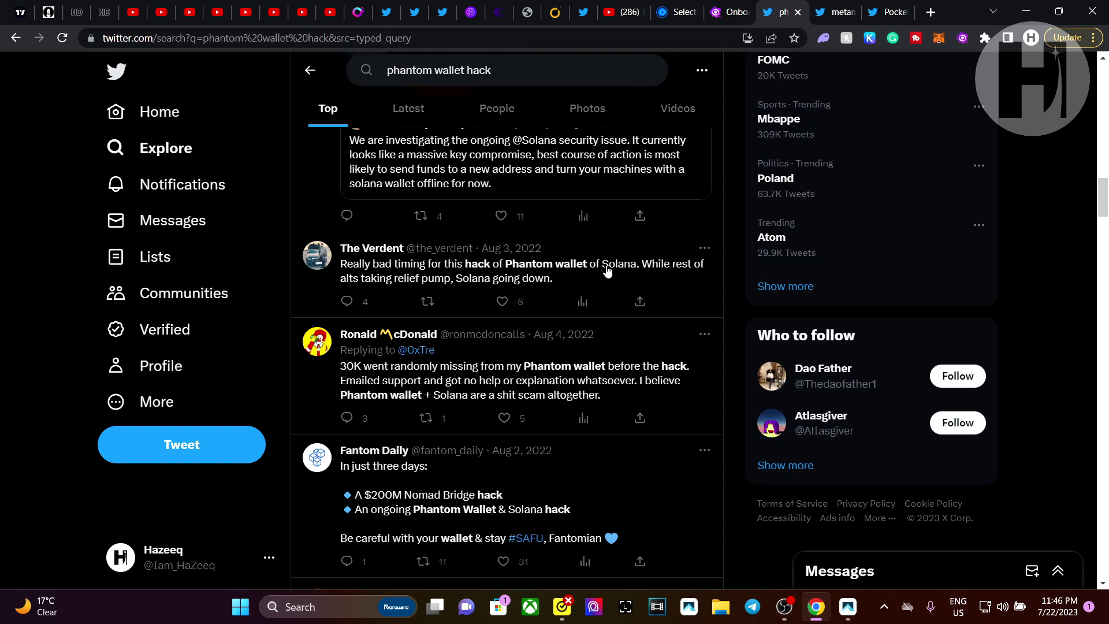
pyautogui.scroll(-1, 488, 384)
pyautogui.scroll(20, 482, 376)
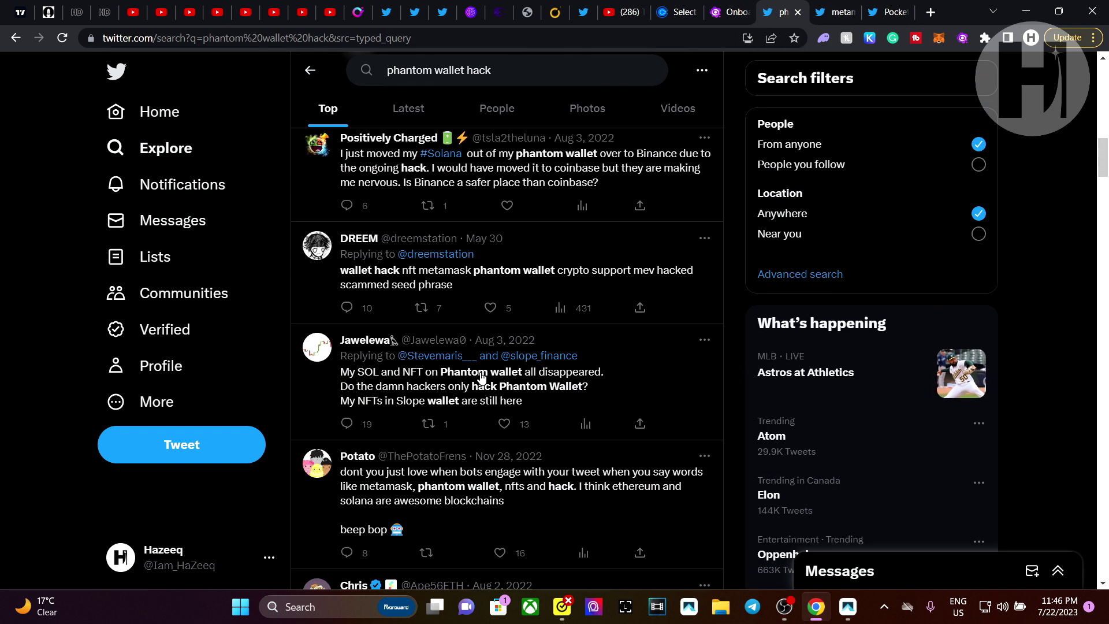
pyautogui.scroll(1, 478, 369)
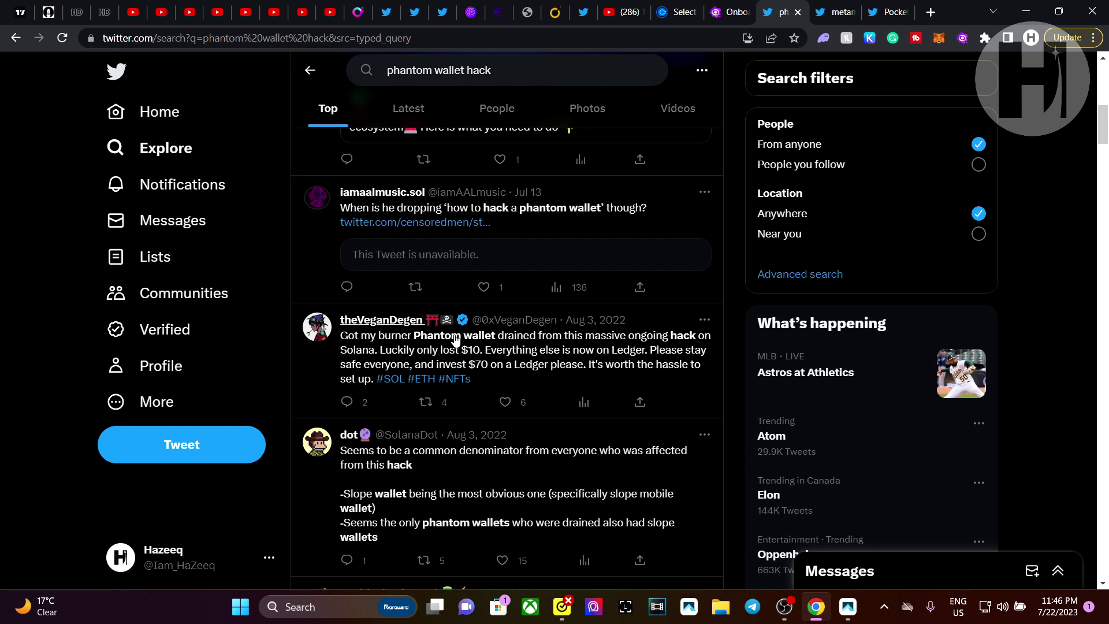
pyautogui.scroll(-8, 481, 373)
pyautogui.scroll(1, 462, 289)
pyautogui.hotkey('ctrl', 'Tab')
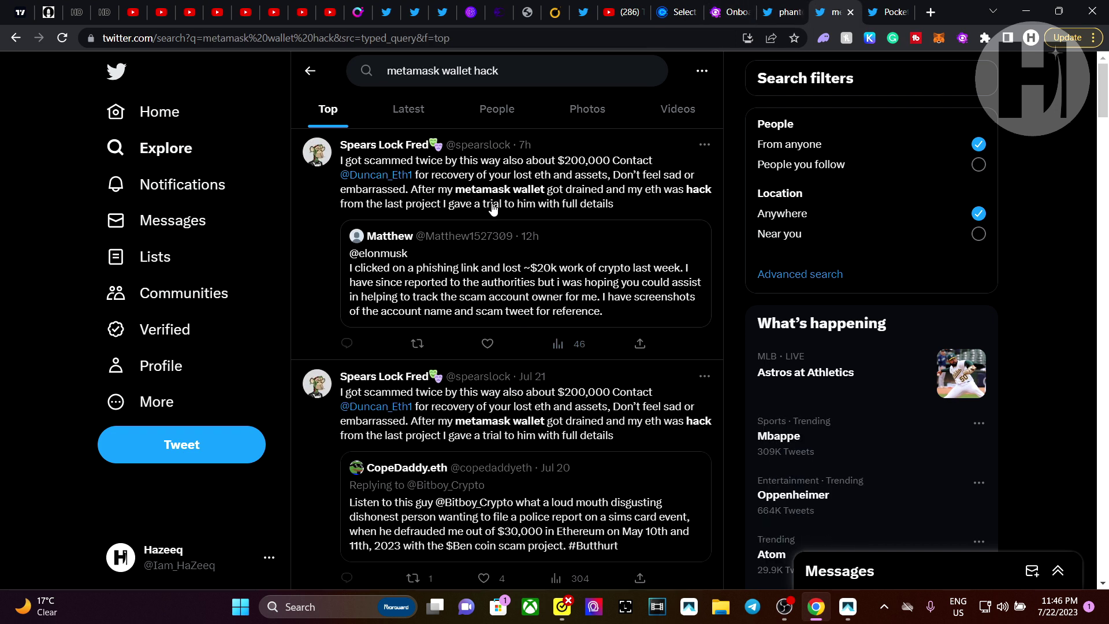
# Read further down the phantom wallet hack tweets and recheck the metamask results.
pyautogui.click(780, 8)
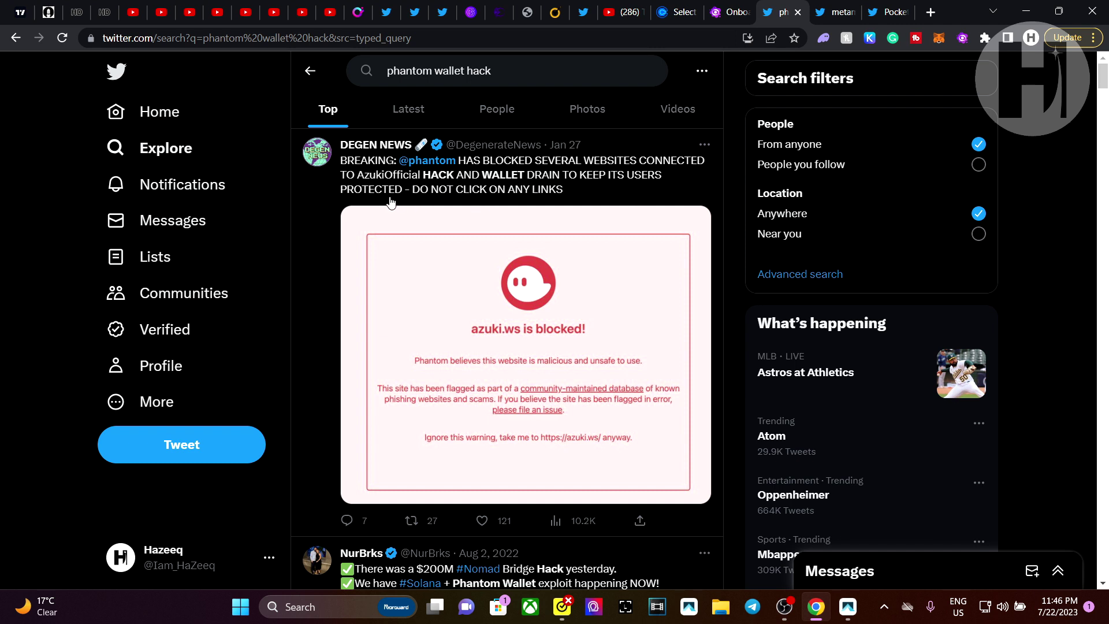
pyautogui.scroll(-6, 556, 196)
pyautogui.scroll(-12, 565, 198)
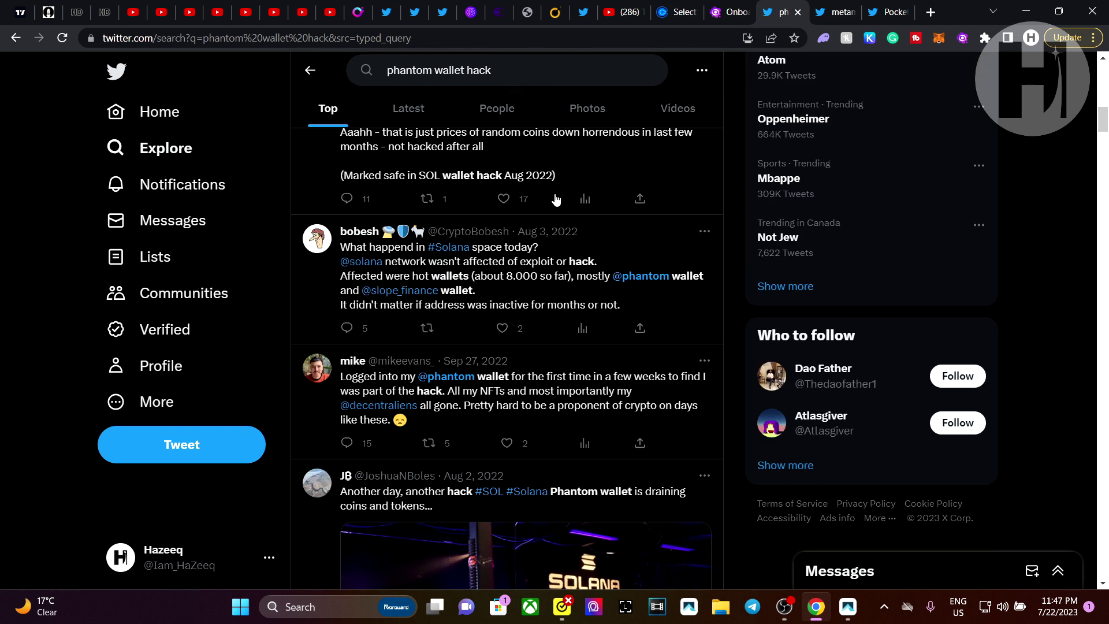
pyautogui.scroll(-15, 541, 303)
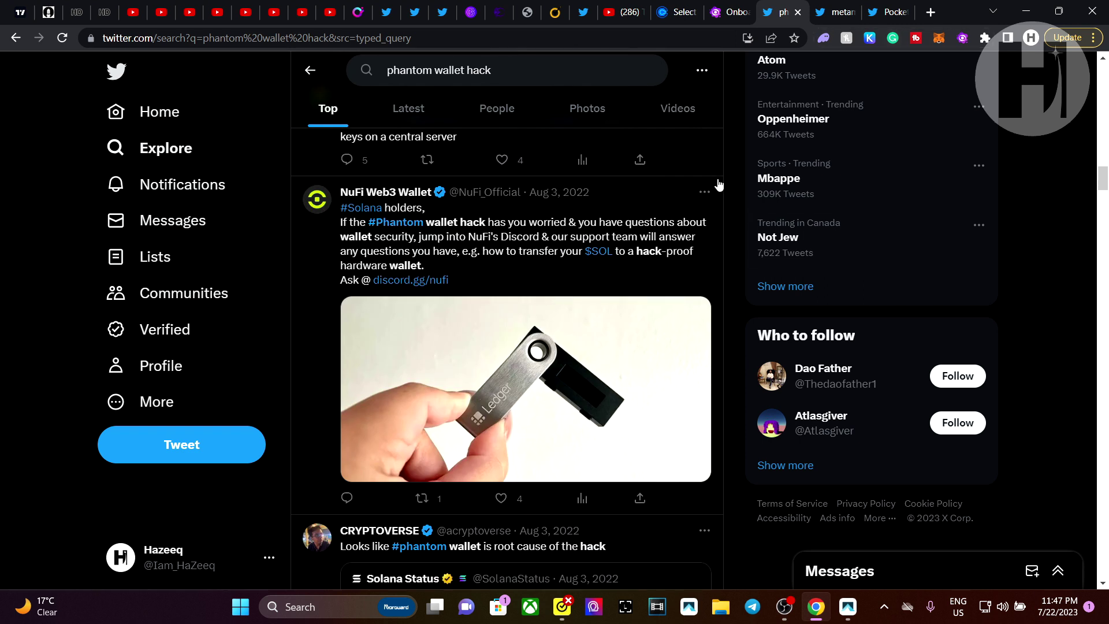
pyautogui.hotkey('ctrl', 'Tab')
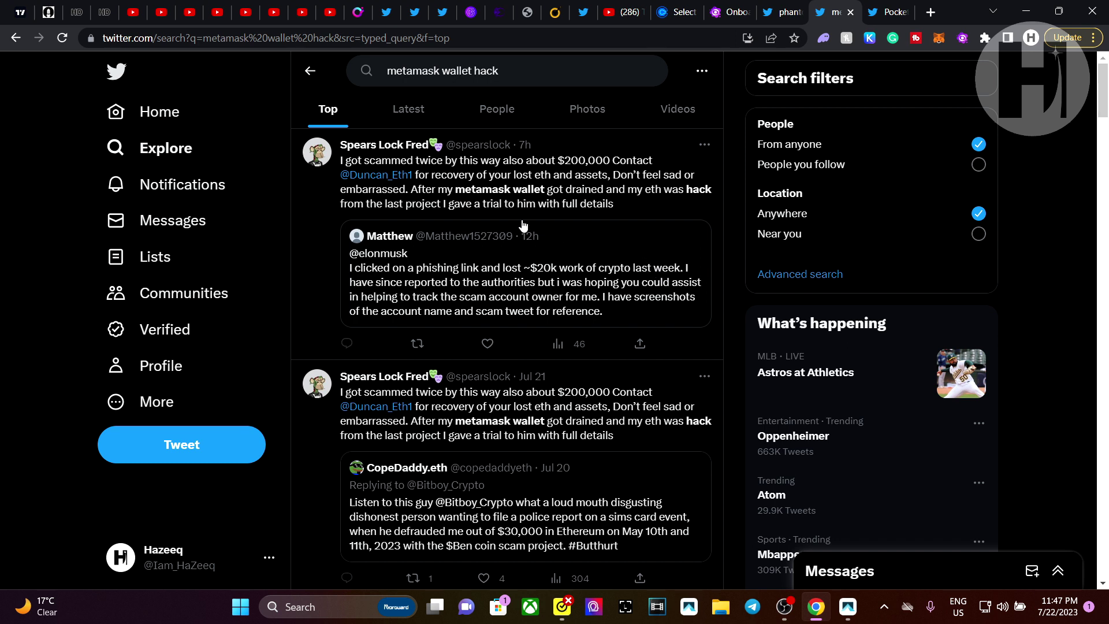
pyautogui.scroll(-10, 523, 227)
pyautogui.scroll(9, 551, 265)
pyautogui.scroll(1, 551, 265)
# Select the metamask wallet hack query, then bring up the Pocket Universe onboarding page.
pyautogui.click(536, 80)
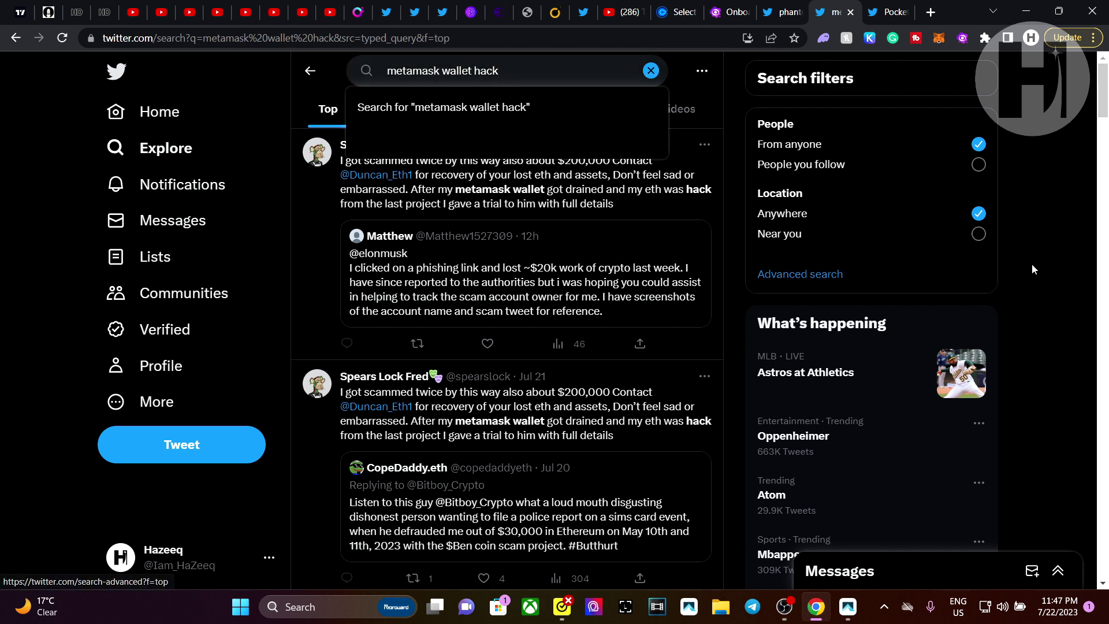
pyautogui.click(964, 268)
pyautogui.click(737, 6)
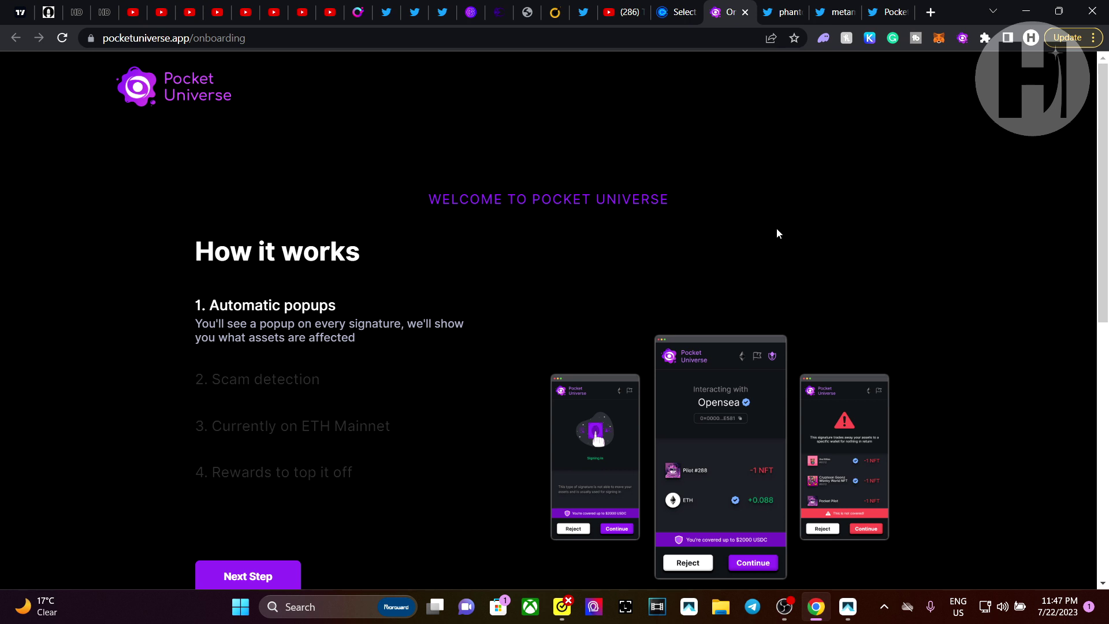
# Highlight the Automatic popups explanation, then advance to Scam detection and highlight its description.
pyautogui.scroll(-1, 308, 256)
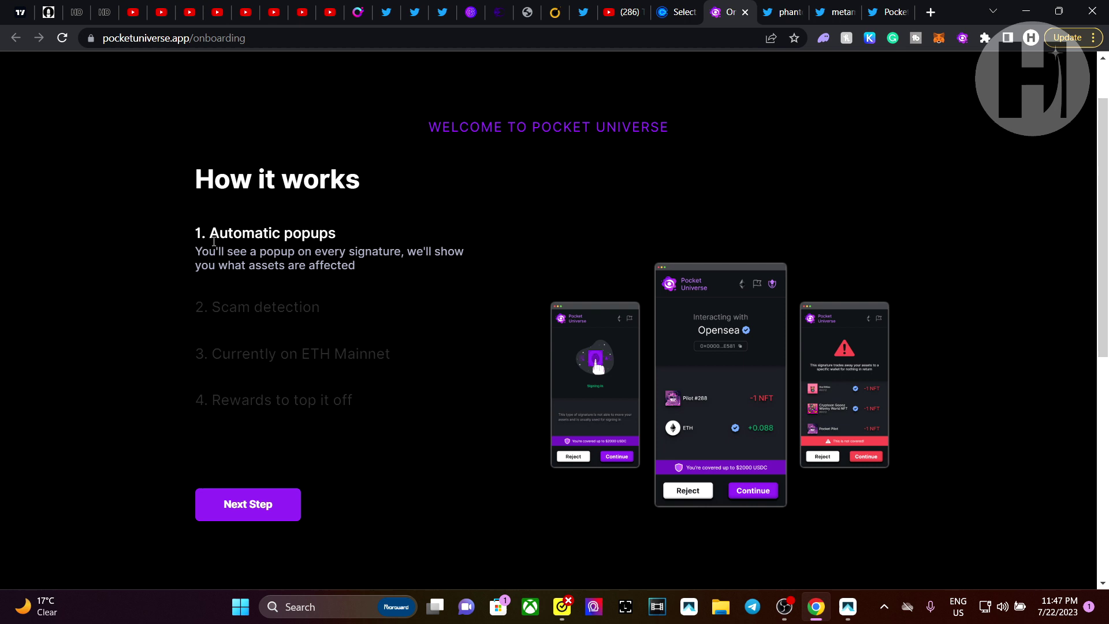
pyautogui.moveTo(214, 242); pyautogui.dragTo(336, 241)
pyautogui.click(365, 242)
pyautogui.moveTo(194, 232); pyautogui.dragTo(357, 265)
pyautogui.click(357, 266)
pyautogui.click(265, 513)
pyautogui.scroll(-1, 229, 234)
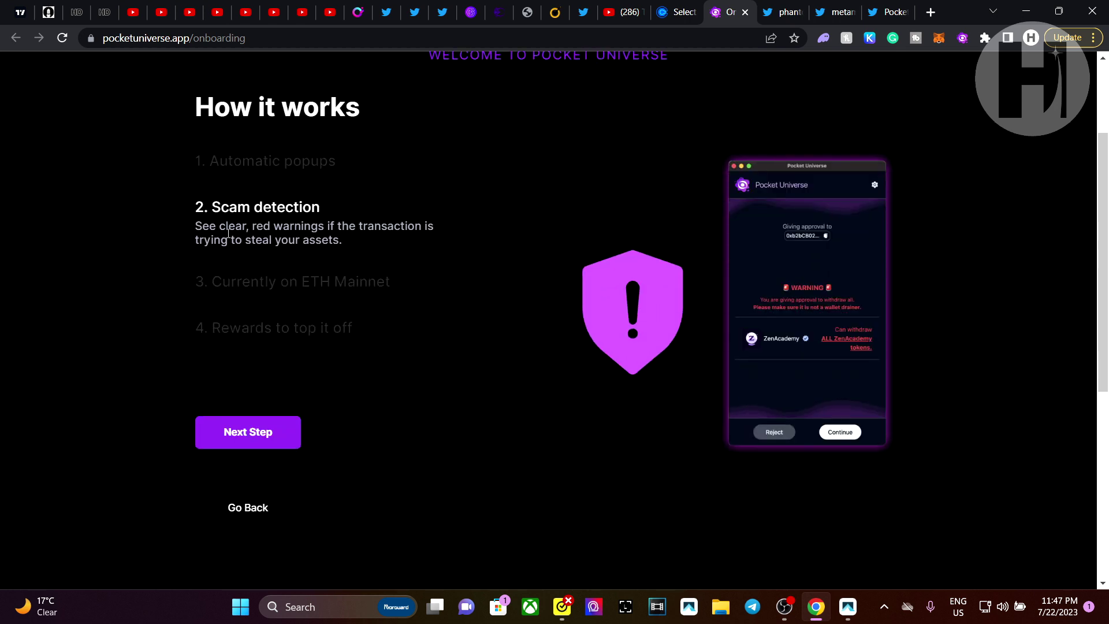
pyautogui.moveTo(186, 224); pyautogui.dragTo(345, 241)
# Go through Currently on ETH & Polygon to Rewards to top it off, highlighting the referral sentence.
pyautogui.click(248, 446)
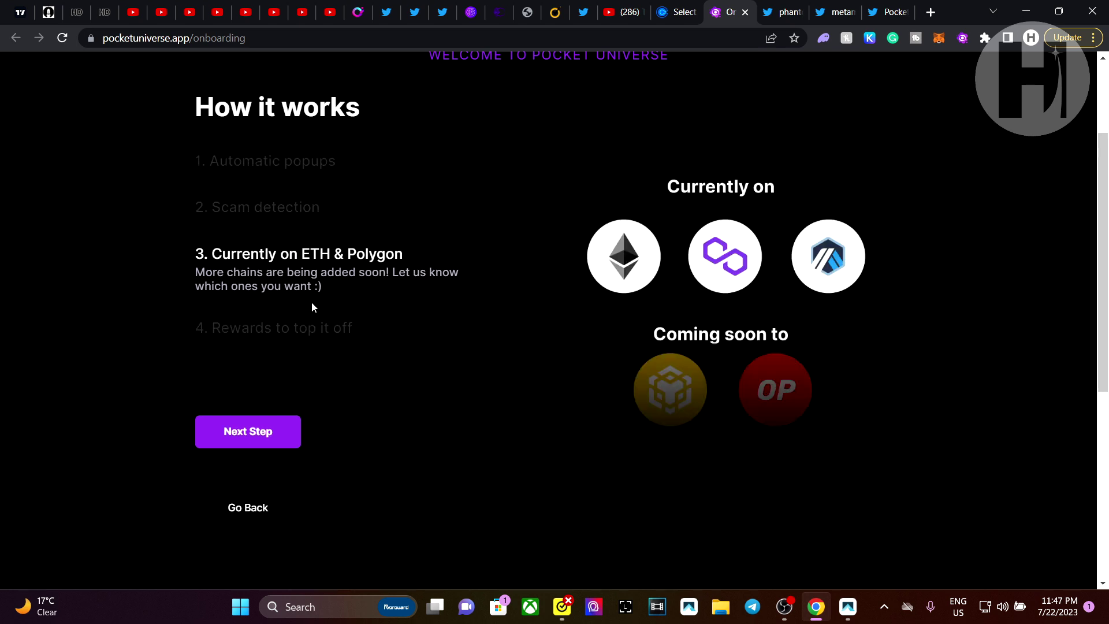
pyautogui.moveTo(211, 255); pyautogui.dragTo(309, 292)
pyautogui.click(208, 279)
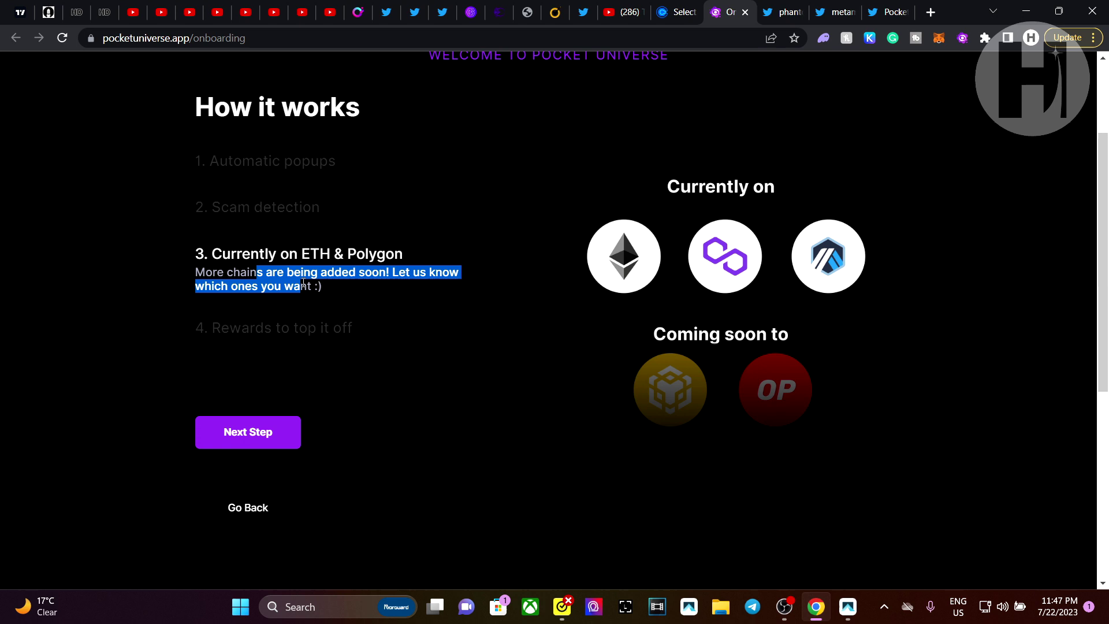
pyautogui.click(343, 323)
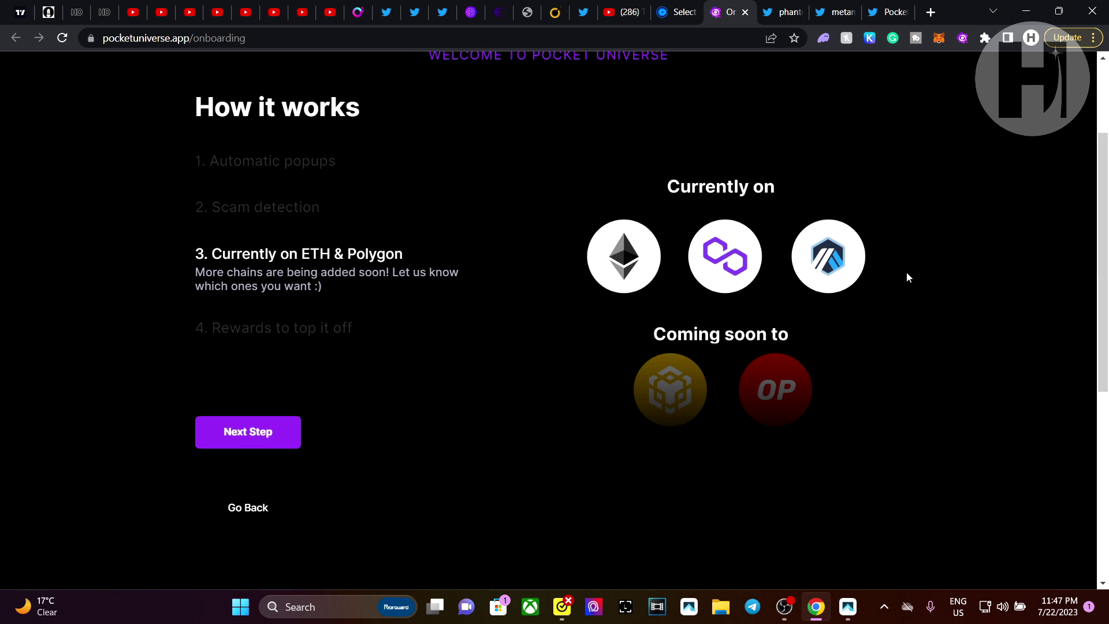
pyautogui.click(270, 431)
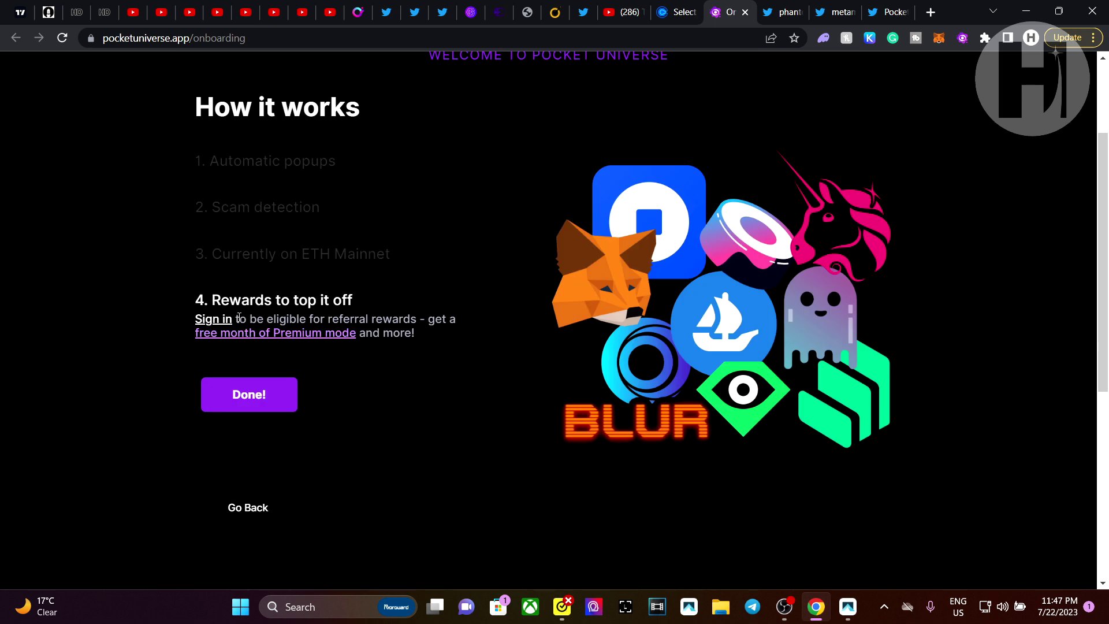
pyautogui.moveTo(235, 319); pyautogui.dragTo(408, 334)
pyautogui.click(407, 333)
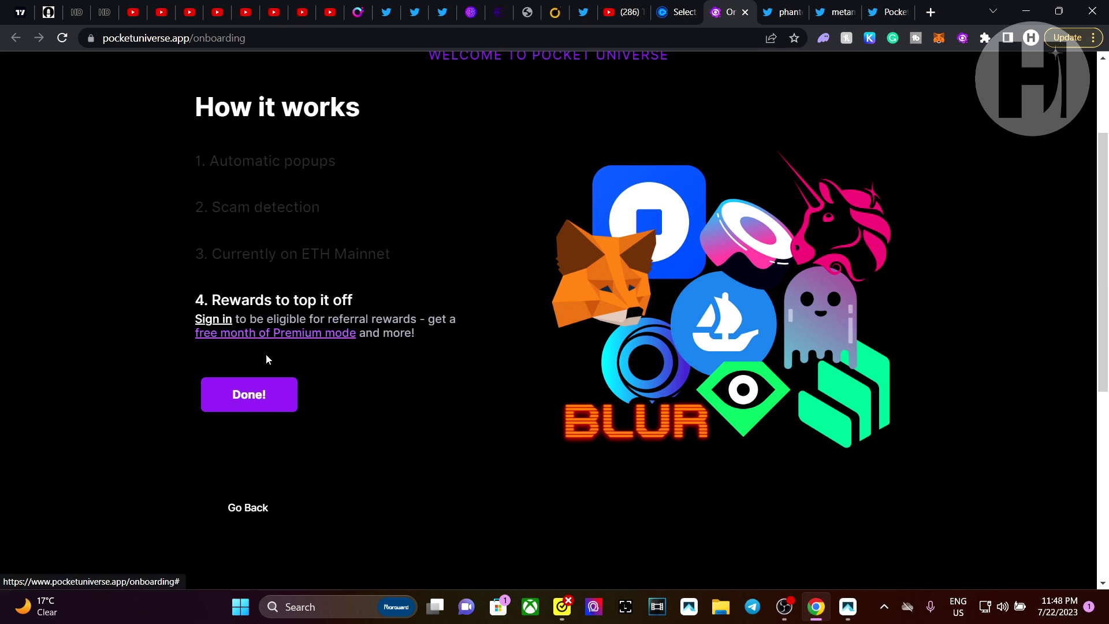
pyautogui.scroll(-2, 155, 352)
# Highlight the Get insured up to $2000 guarantee and 50% coverage text, then activate the insurance.
pyautogui.click(267, 252)
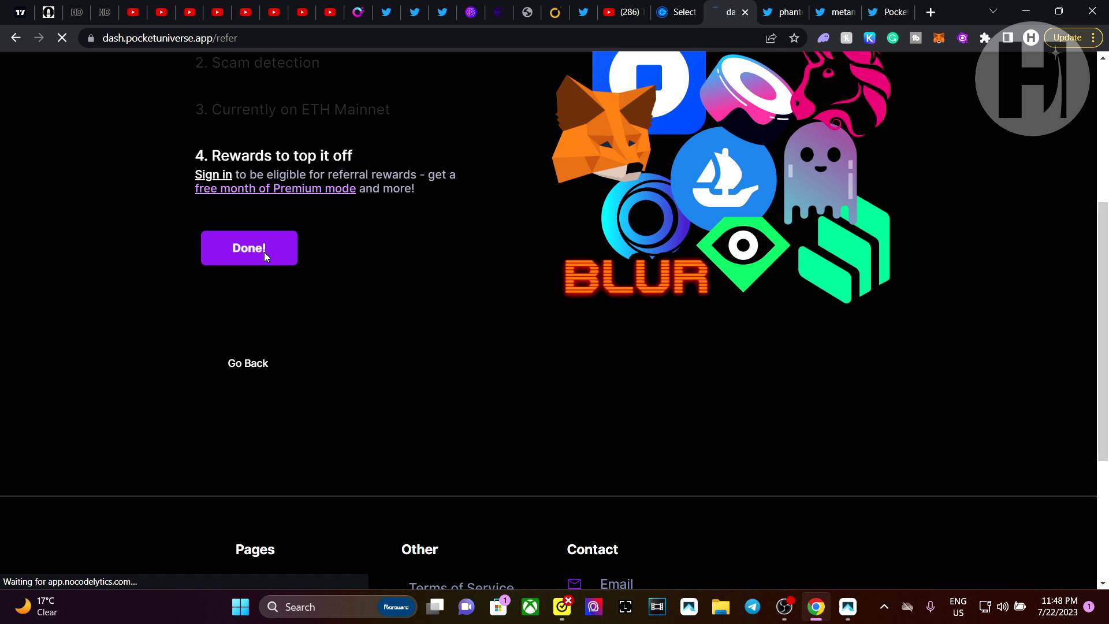
pyautogui.click(714, 454)
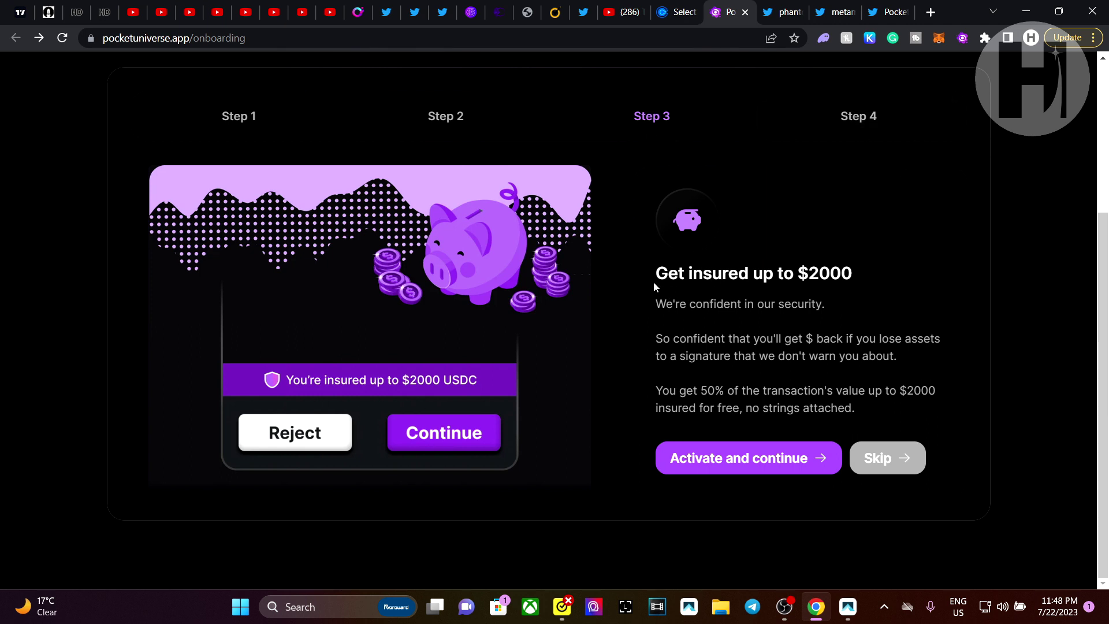
pyautogui.moveTo(654, 282); pyautogui.dragTo(854, 279)
pyautogui.click(788, 283)
pyautogui.moveTo(657, 338)
pyautogui.mouseDown()
pyautogui.moveTo(910, 339)
pyautogui.moveTo(879, 354)
pyautogui.moveTo(701, 360)
pyautogui.moveTo(908, 363)
pyautogui.mouseUp()
pyautogui.click(908, 362)
pyautogui.moveTo(692, 388); pyautogui.dragTo(862, 410)
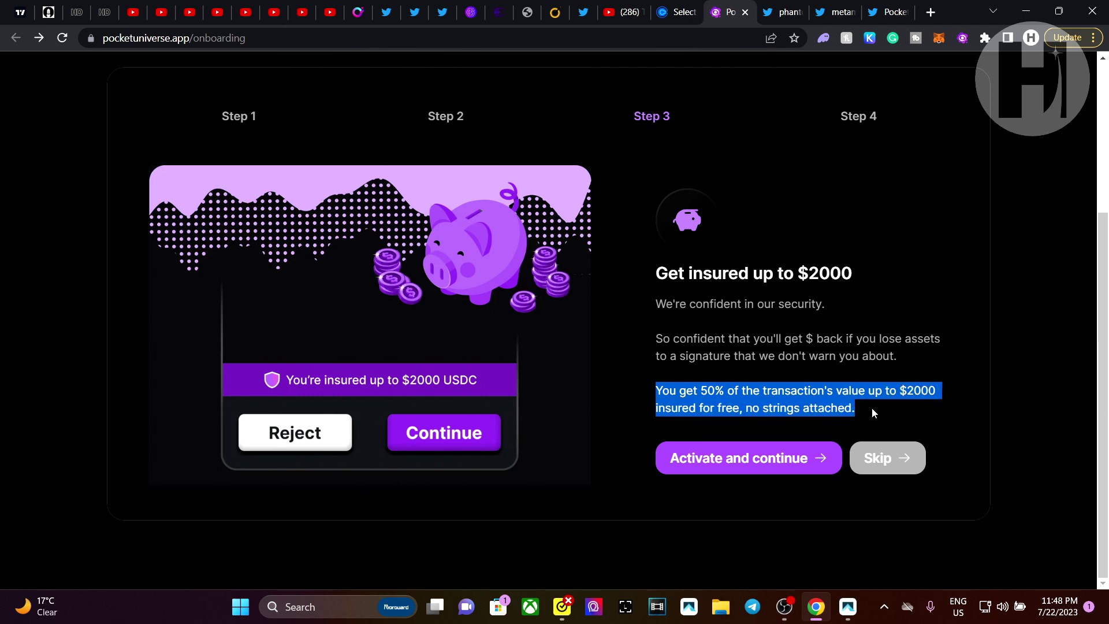
pyautogui.click(871, 407)
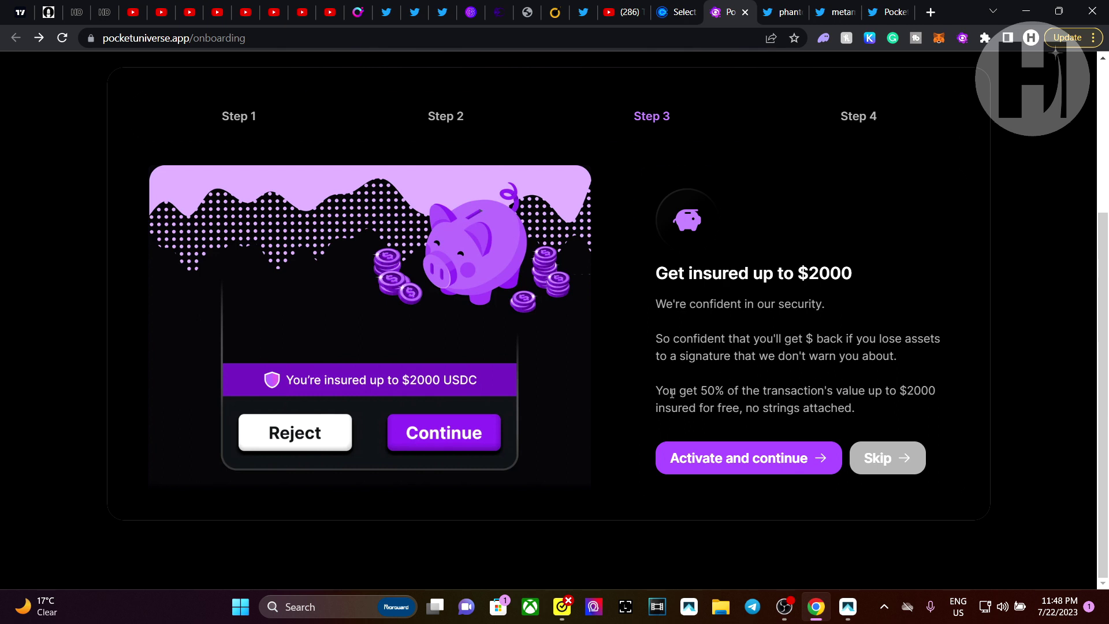
pyautogui.moveTo(659, 392); pyautogui.dragTo(871, 401)
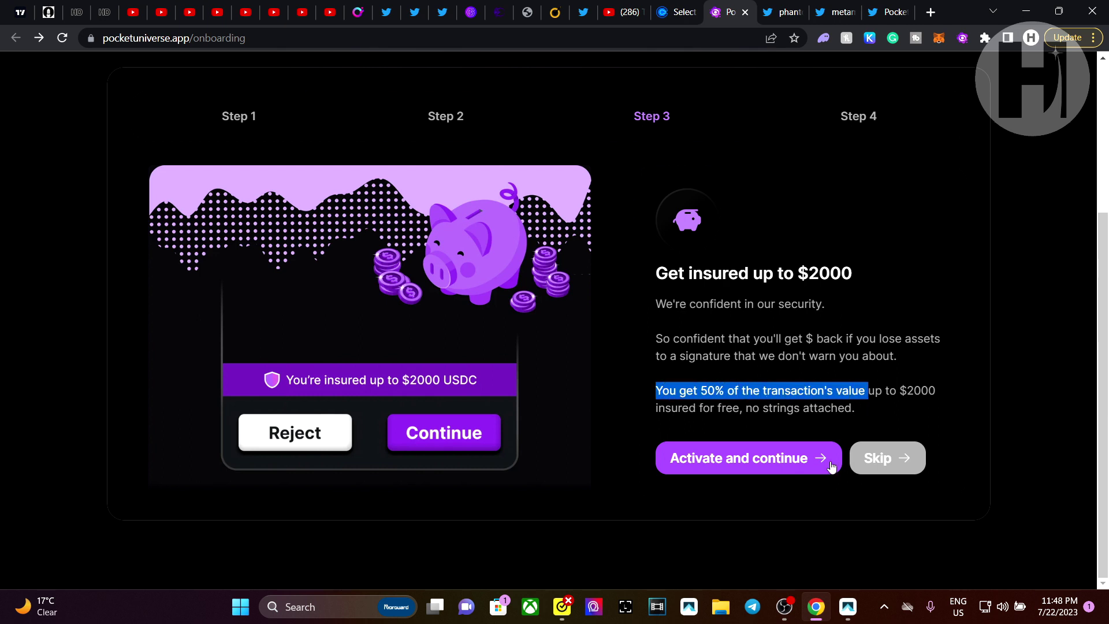
pyautogui.click(784, 464)
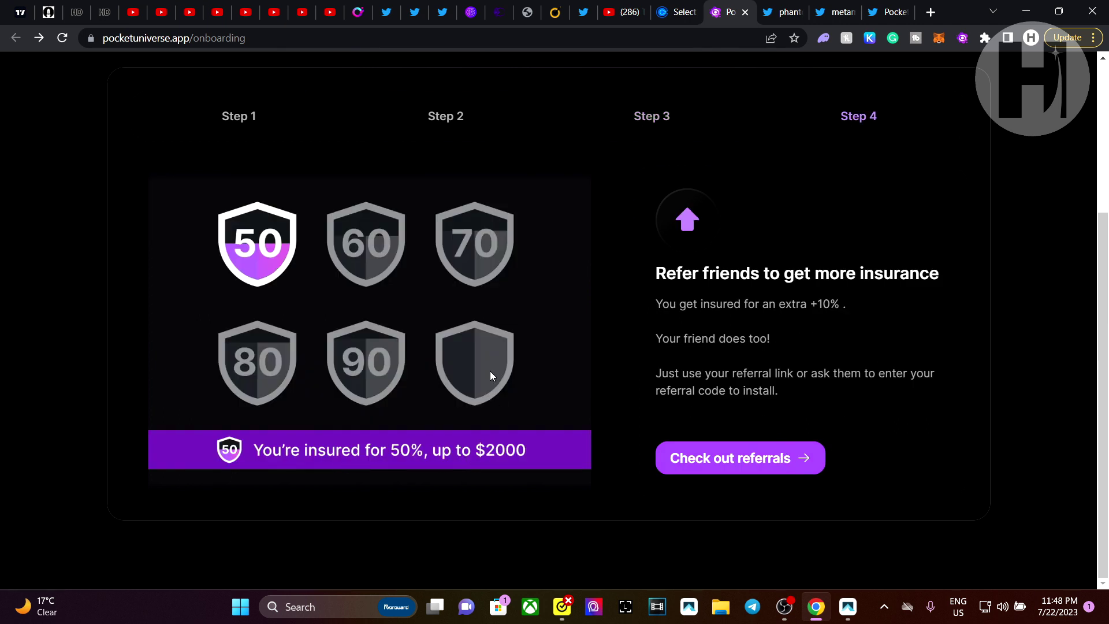
# Open the referrals page and highlight its Get rewards and +10% coverage lines under How it works.
pyautogui.click(737, 462)
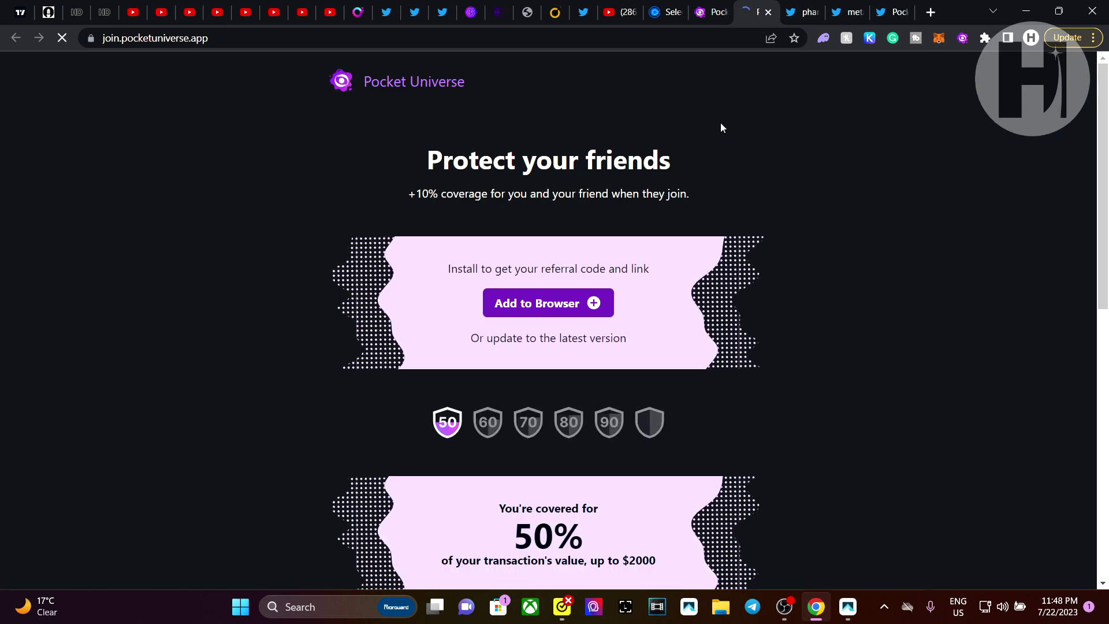
pyautogui.scroll(-4, 582, 312)
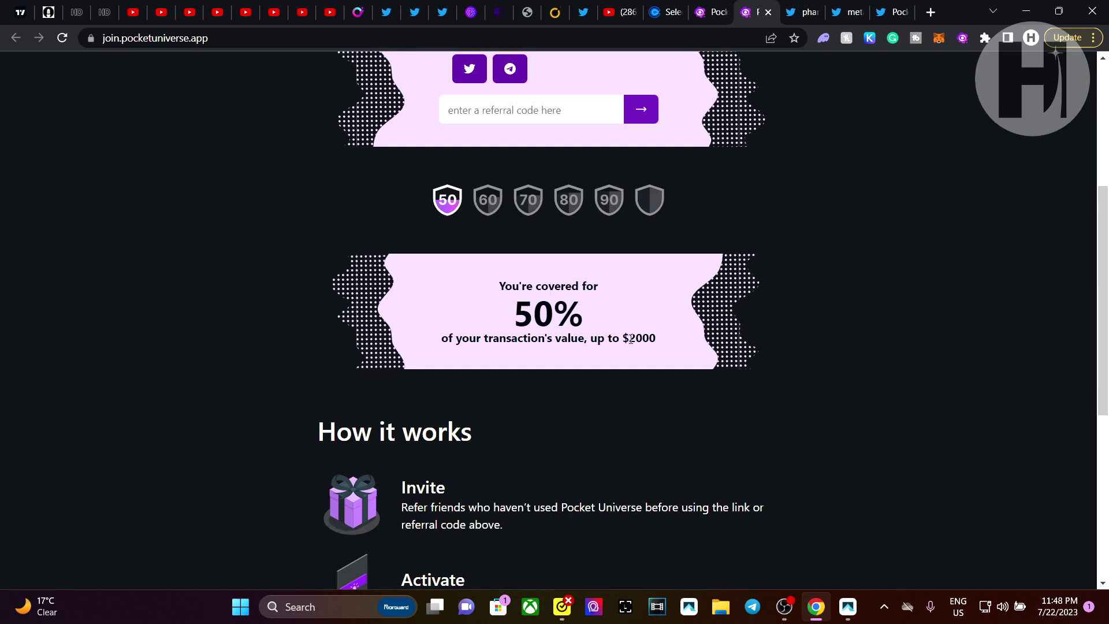
pyautogui.scroll(-6, 511, 357)
pyautogui.scroll(5, 504, 347)
pyautogui.scroll(-1, 501, 353)
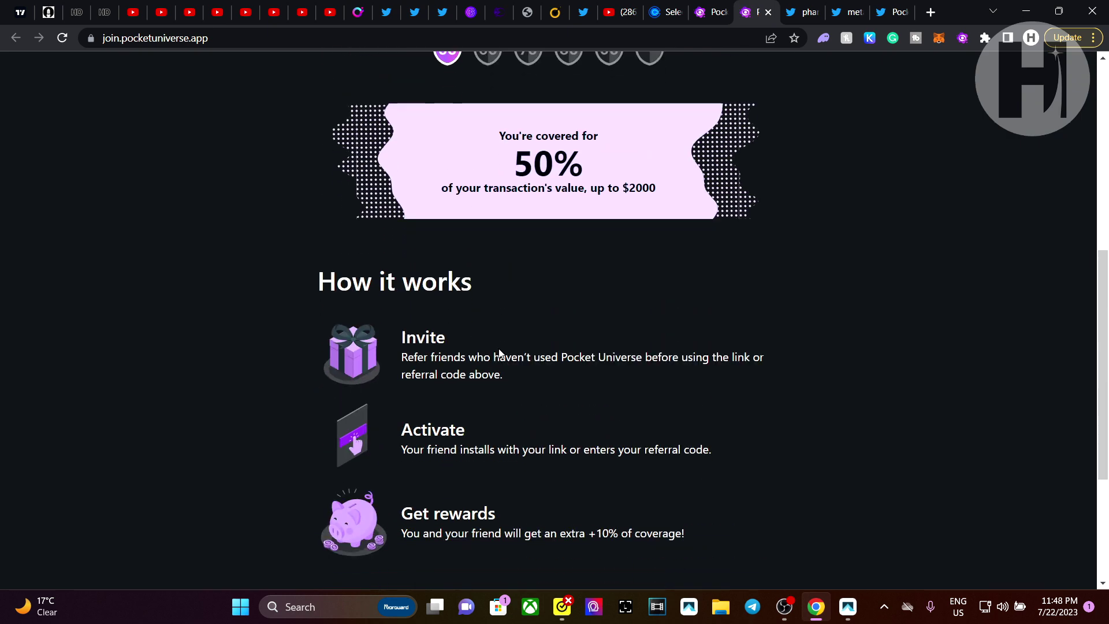
pyautogui.scroll(-1, 500, 354)
pyautogui.moveTo(402, 272); pyautogui.dragTo(504, 325)
pyautogui.moveTo(431, 364); pyautogui.dragTo(539, 376)
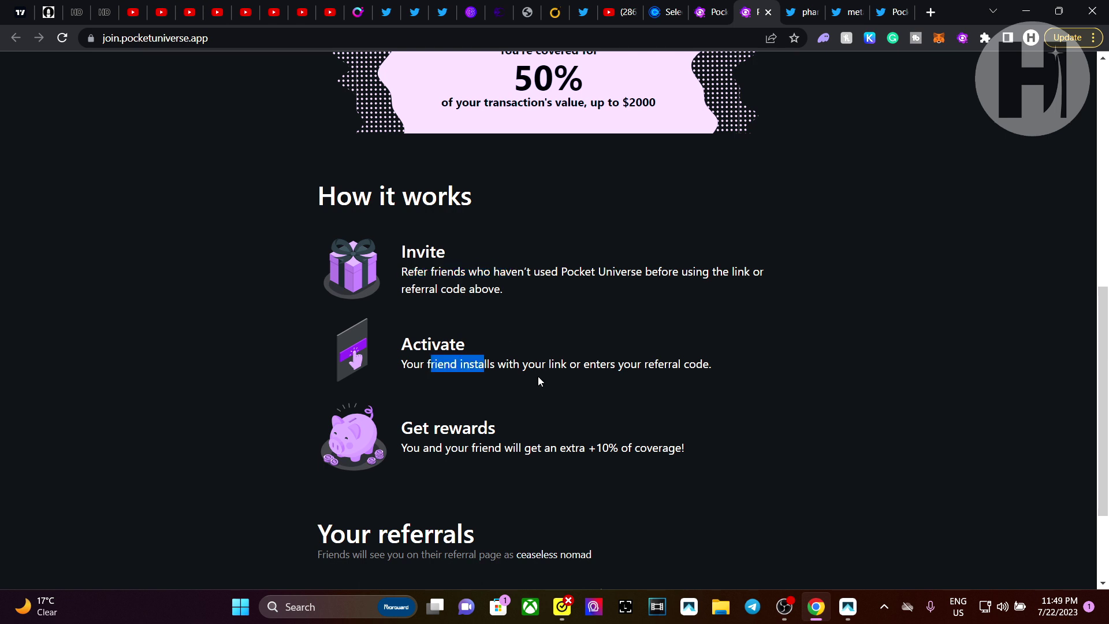
pyautogui.moveTo(419, 446); pyautogui.dragTo(688, 455)
pyautogui.click(621, 441)
pyautogui.moveTo(560, 449); pyautogui.dragTo(685, 451)
pyautogui.click(586, 434)
pyautogui.scroll(-2, 586, 435)
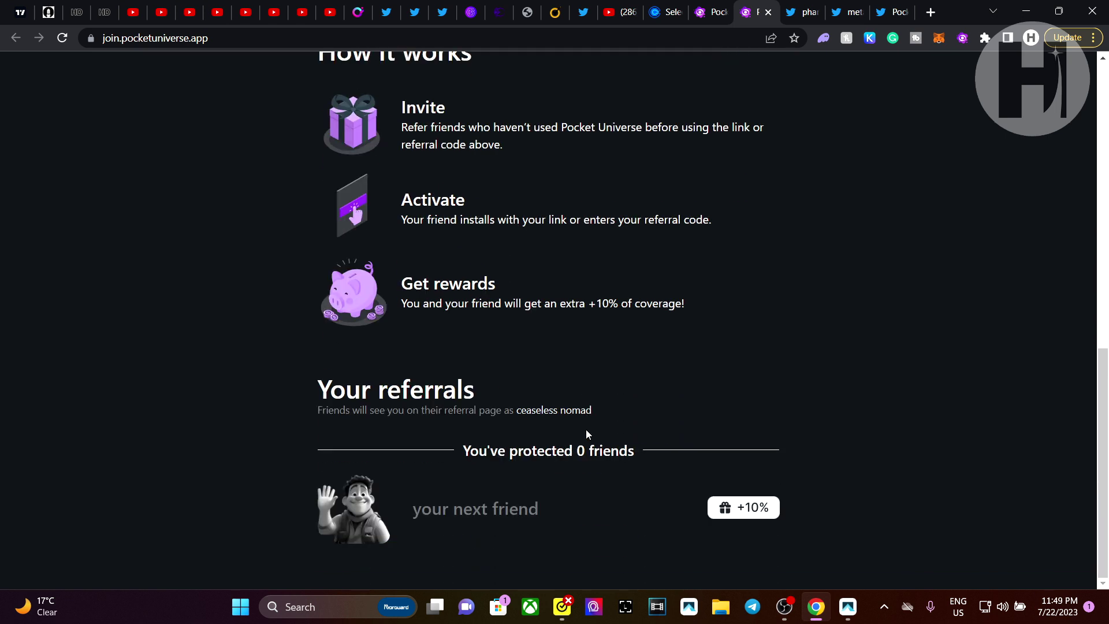
pyautogui.hotkey('ctrl', 'shift', 'Tab')
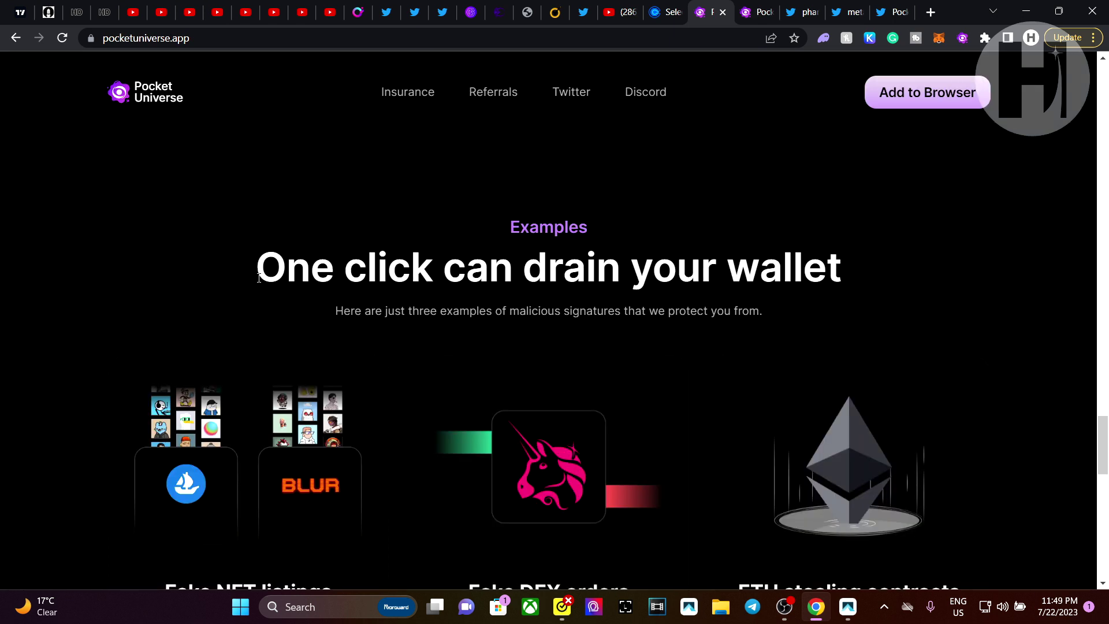
pyautogui.scroll(-2, 463, 397)
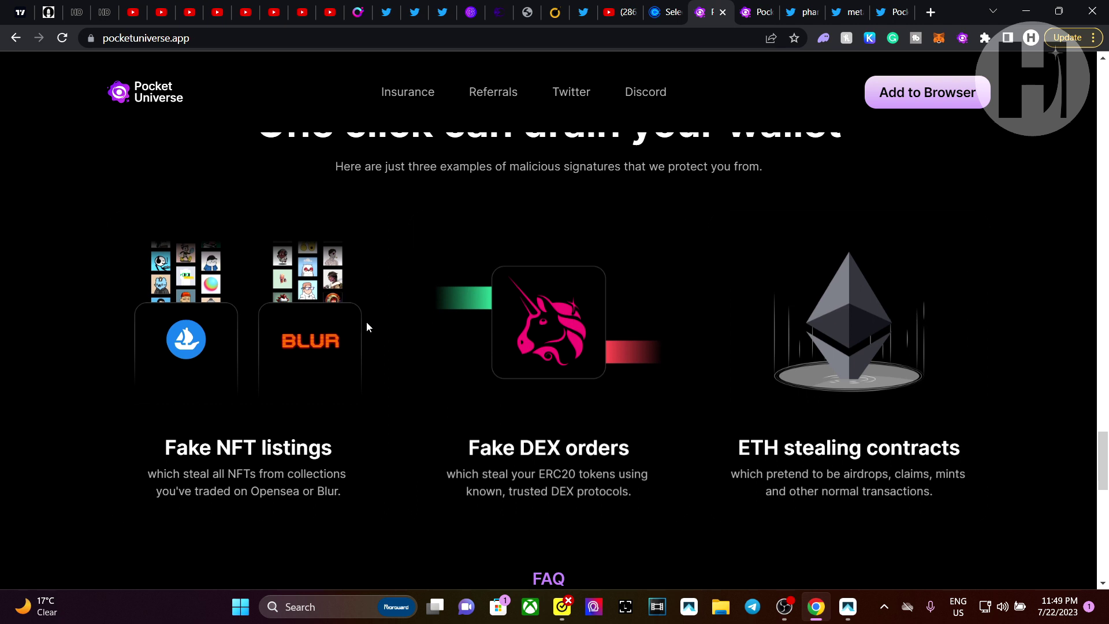
pyautogui.scroll(2, 495, 335)
pyautogui.moveTo(249, 269); pyautogui.dragTo(847, 264)
pyautogui.click(807, 271)
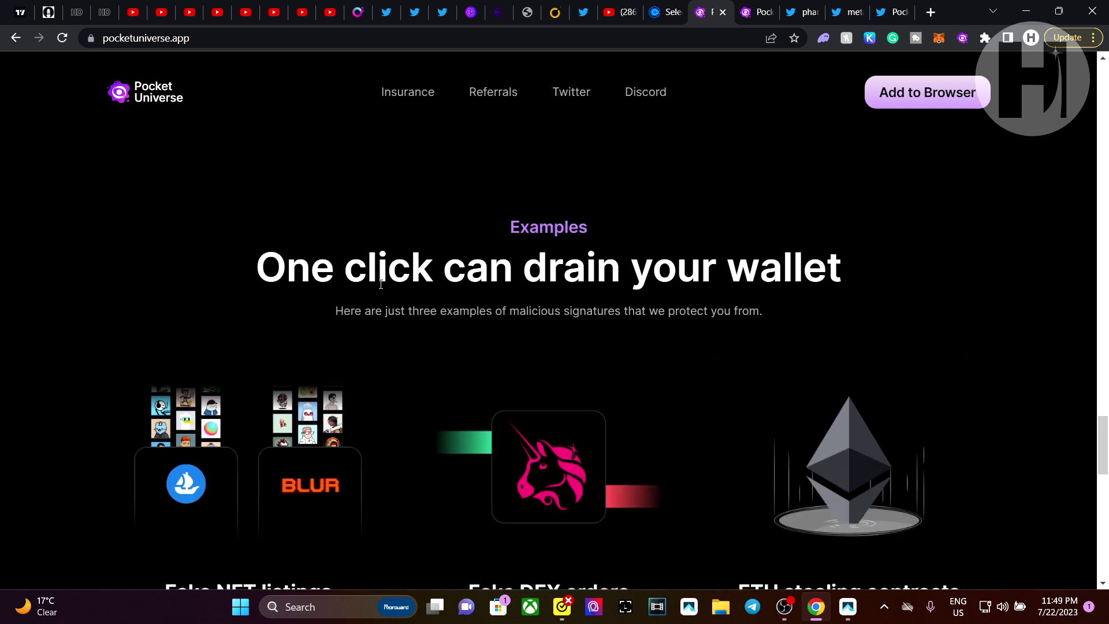
pyautogui.moveTo(334, 312); pyautogui.dragTo(774, 313)
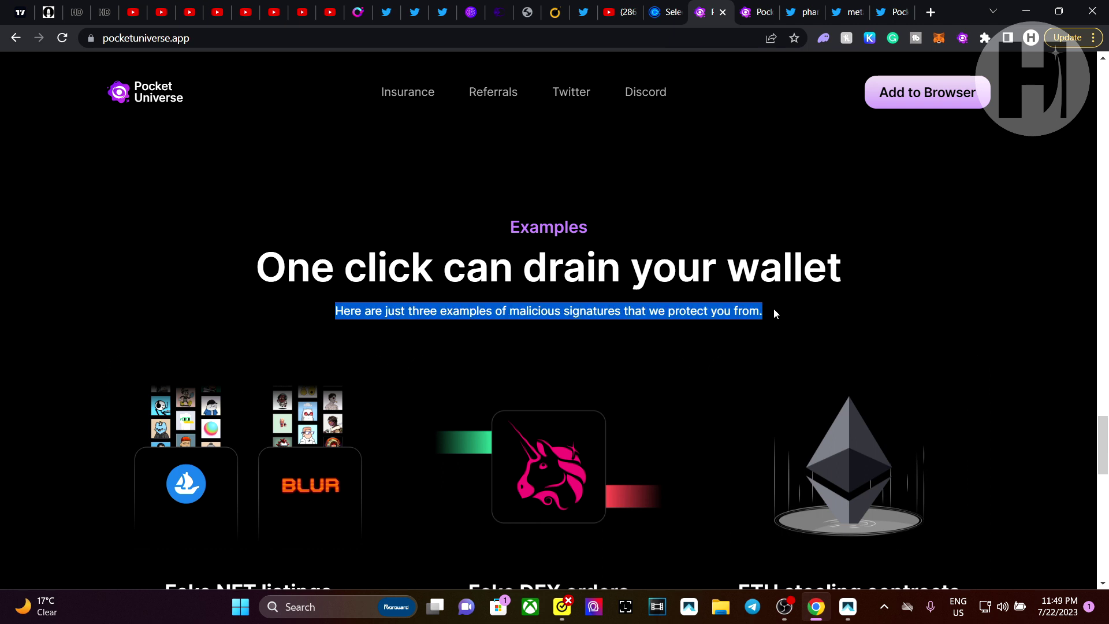
pyautogui.click(774, 313)
pyautogui.scroll(-3, 768, 321)
pyautogui.scroll(1, 575, 289)
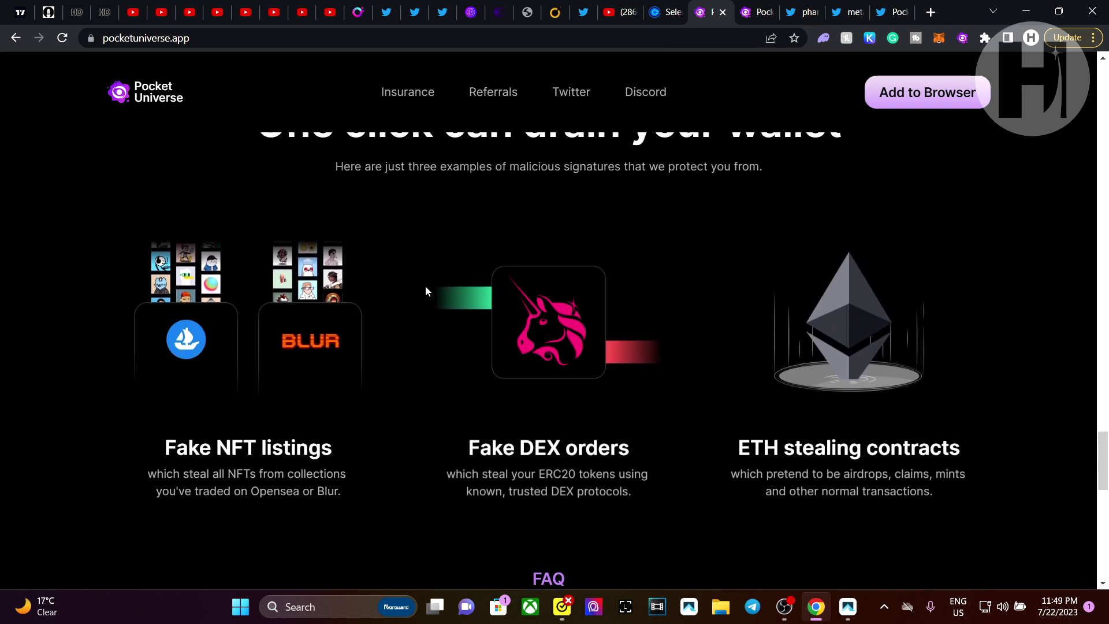
pyautogui.scroll(-2, 634, 404)
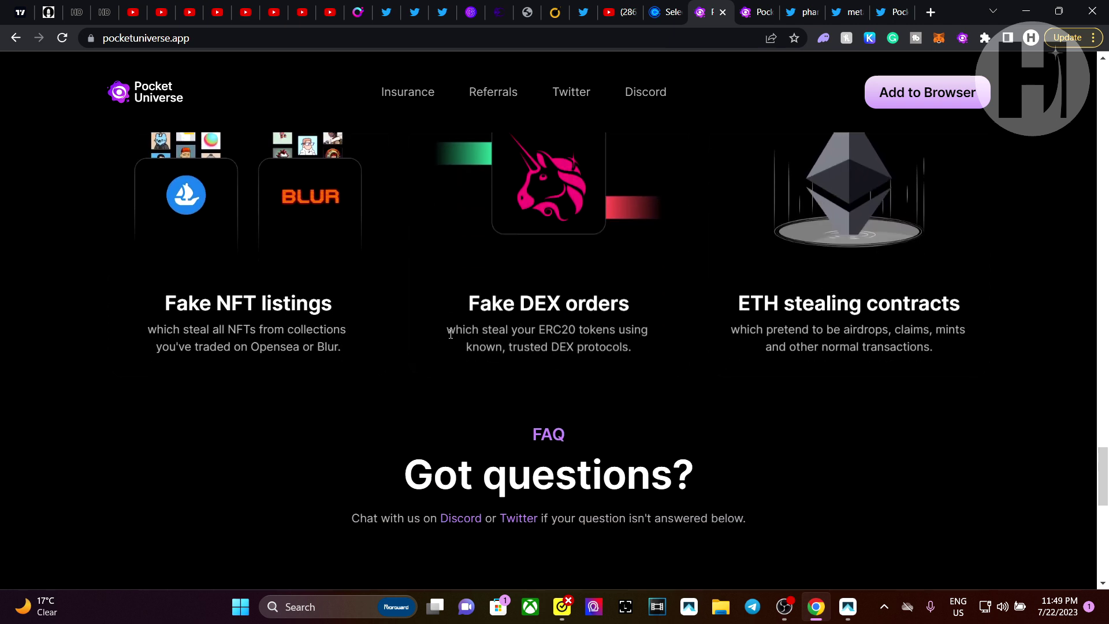
pyautogui.moveTo(451, 334); pyautogui.dragTo(644, 354)
pyautogui.click(665, 345)
pyautogui.moveTo(738, 328); pyautogui.dragTo(939, 347)
pyautogui.click(939, 360)
pyautogui.scroll(-6, 864, 316)
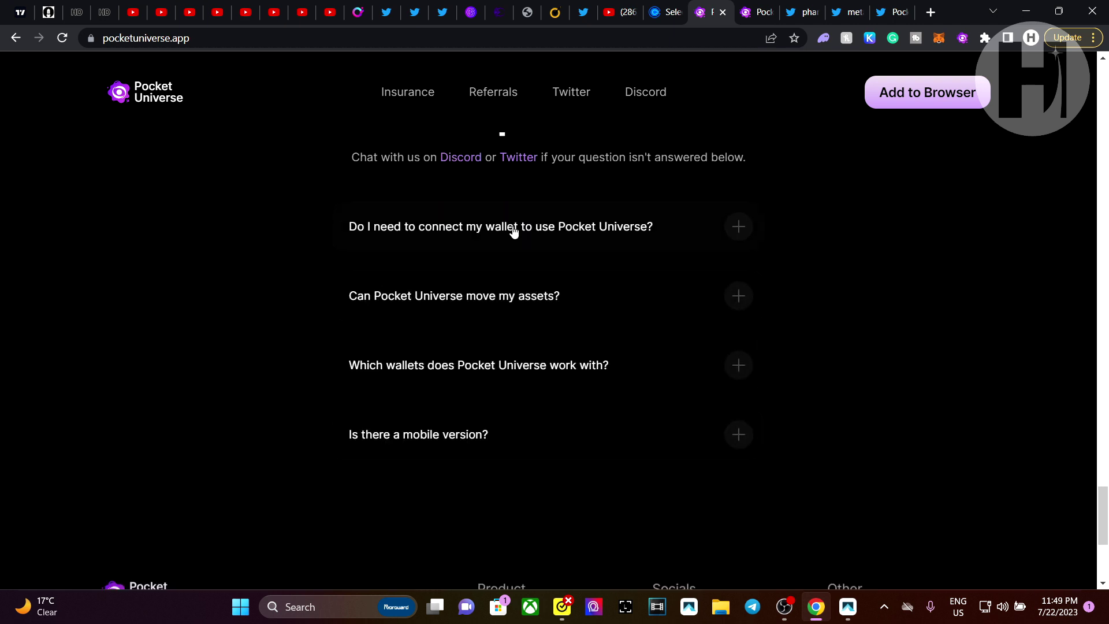
pyautogui.scroll(-5, 619, 335)
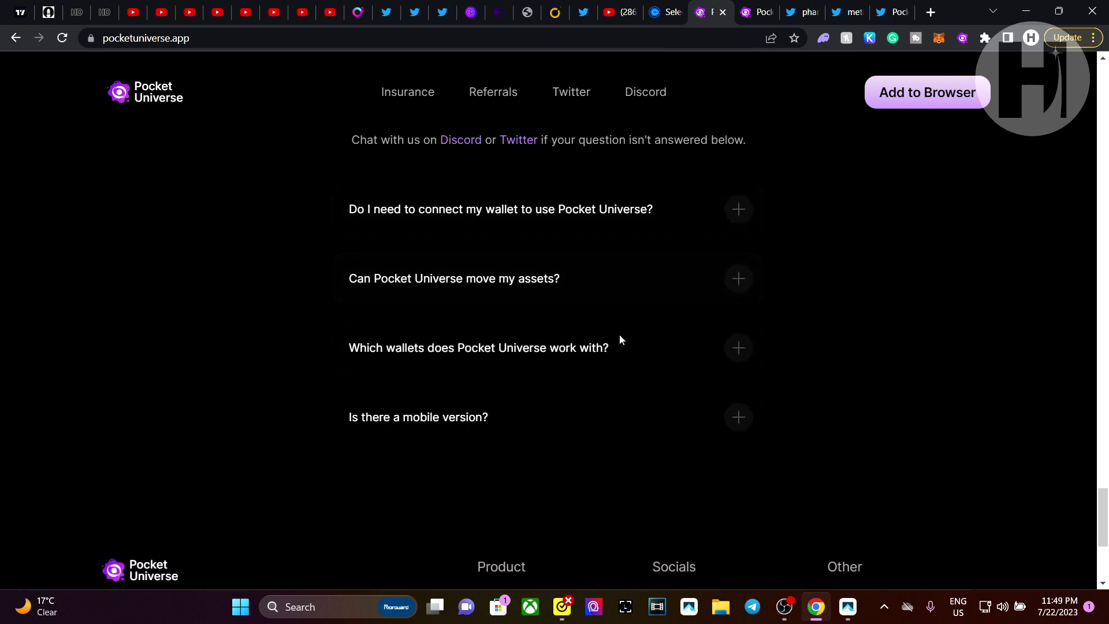
pyautogui.scroll(15, 594, 312)
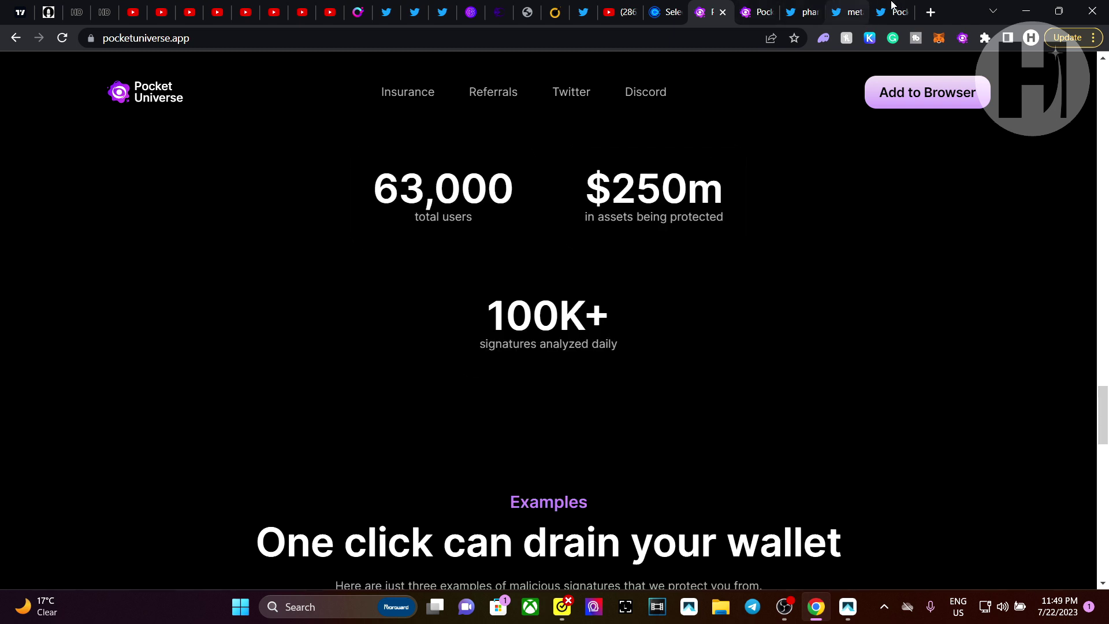
pyautogui.click(902, 7)
# Scroll through Pocket Universe's recent tweets and retweets, then back to the top of the profile.
pyautogui.scroll(-3, 521, 357)
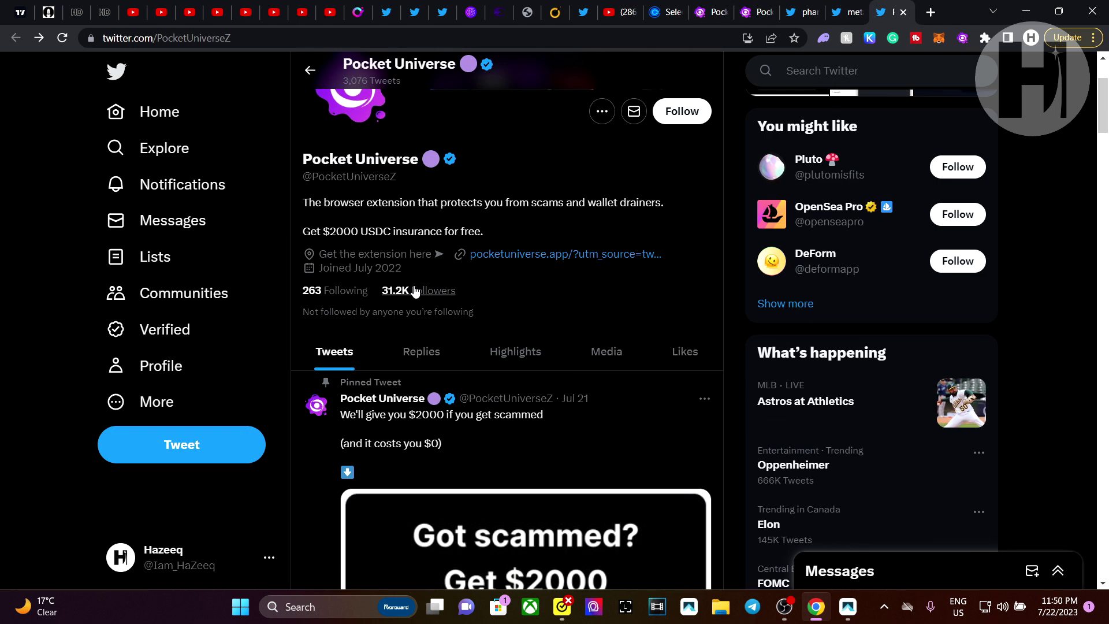
pyautogui.scroll(-10, 413, 300)
pyautogui.scroll(-20, 413, 300)
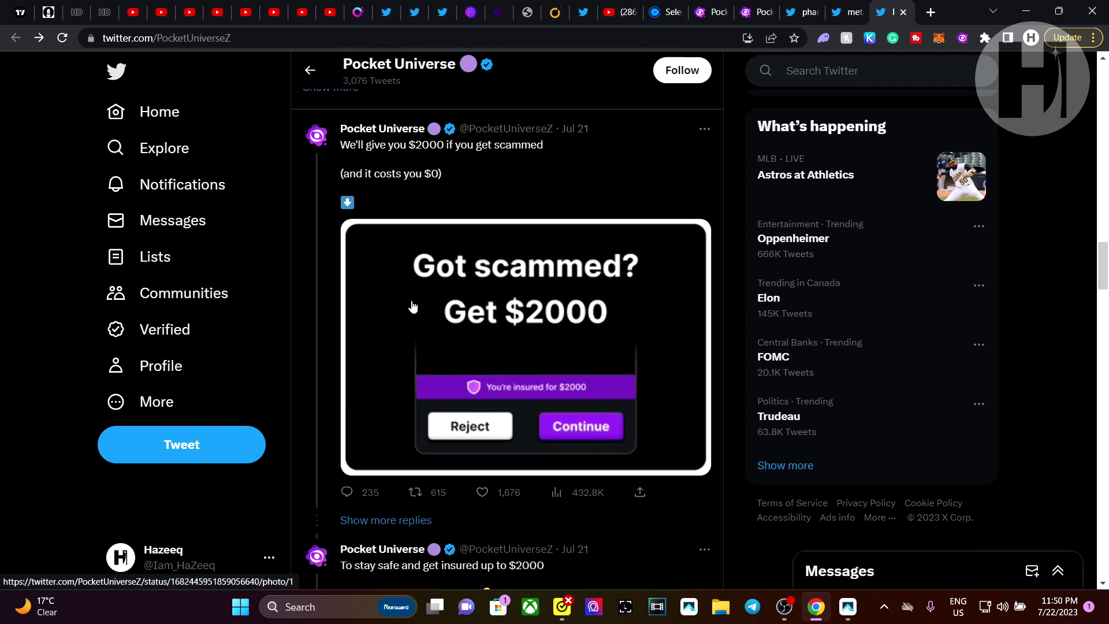
pyautogui.scroll(-15, 413, 301)
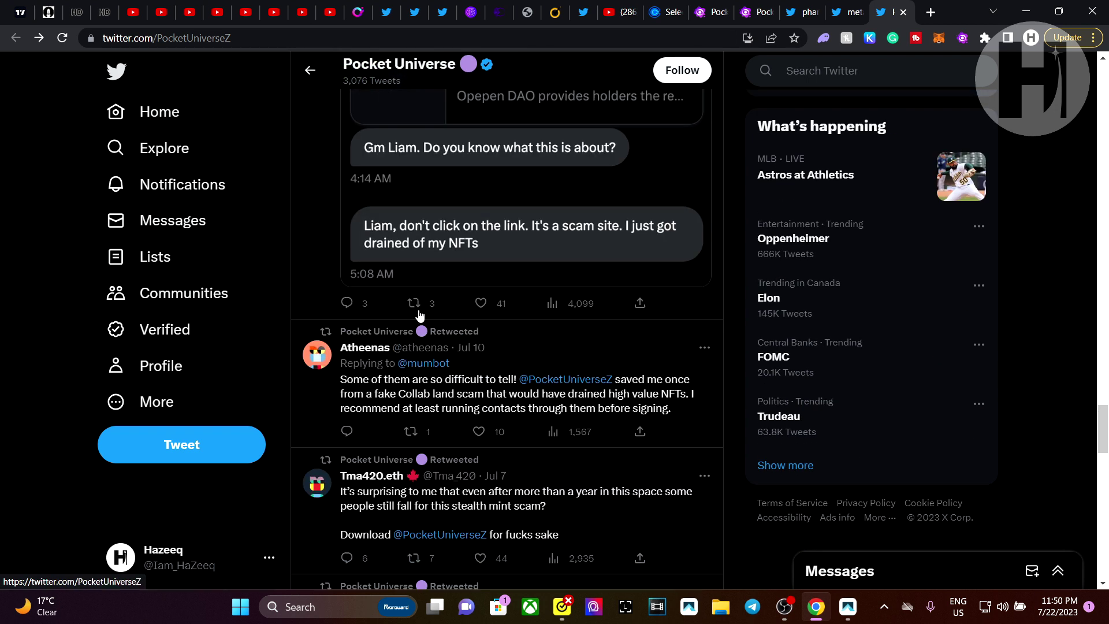
pyautogui.scroll(-8, 550, 359)
pyautogui.scroll(12, 550, 359)
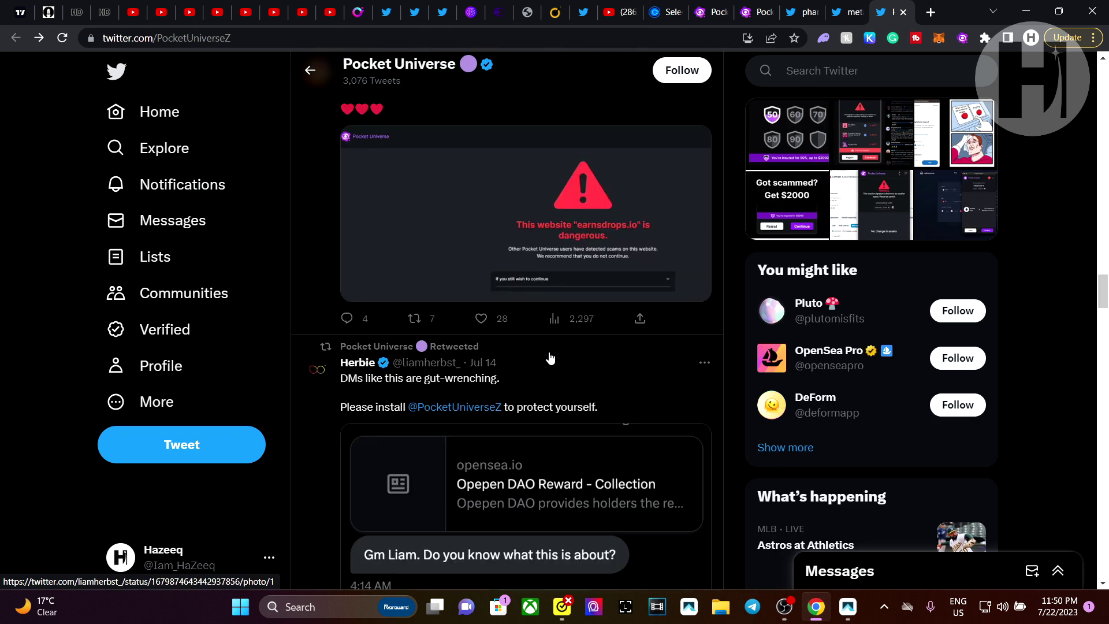
pyautogui.scroll(-20, 550, 358)
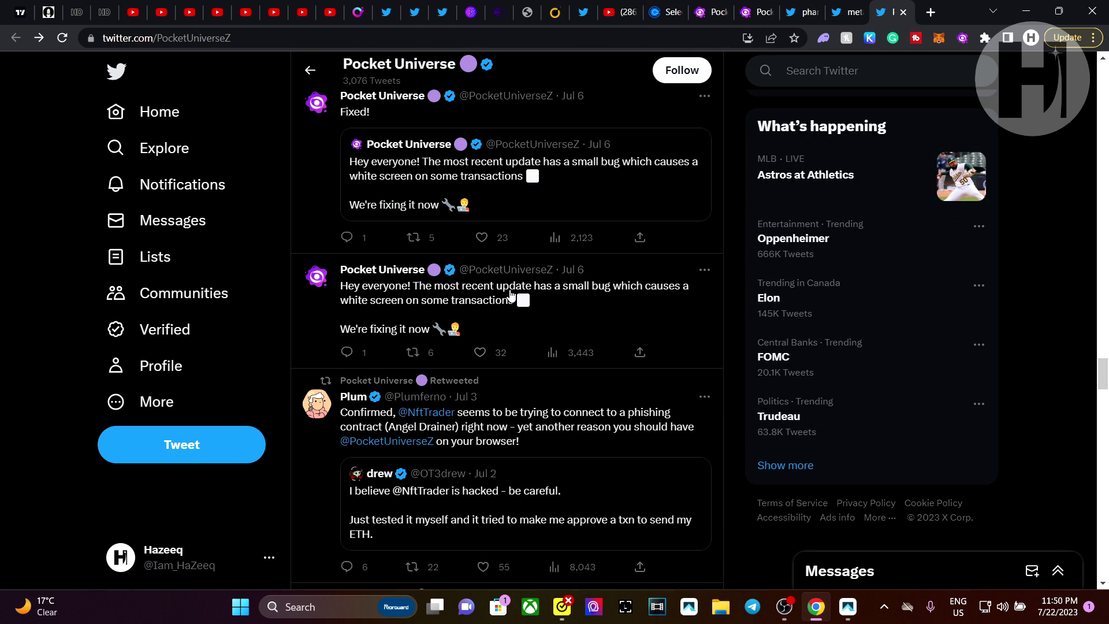
pyautogui.scroll(3, 511, 296)
pyautogui.scroll(20, 511, 296)
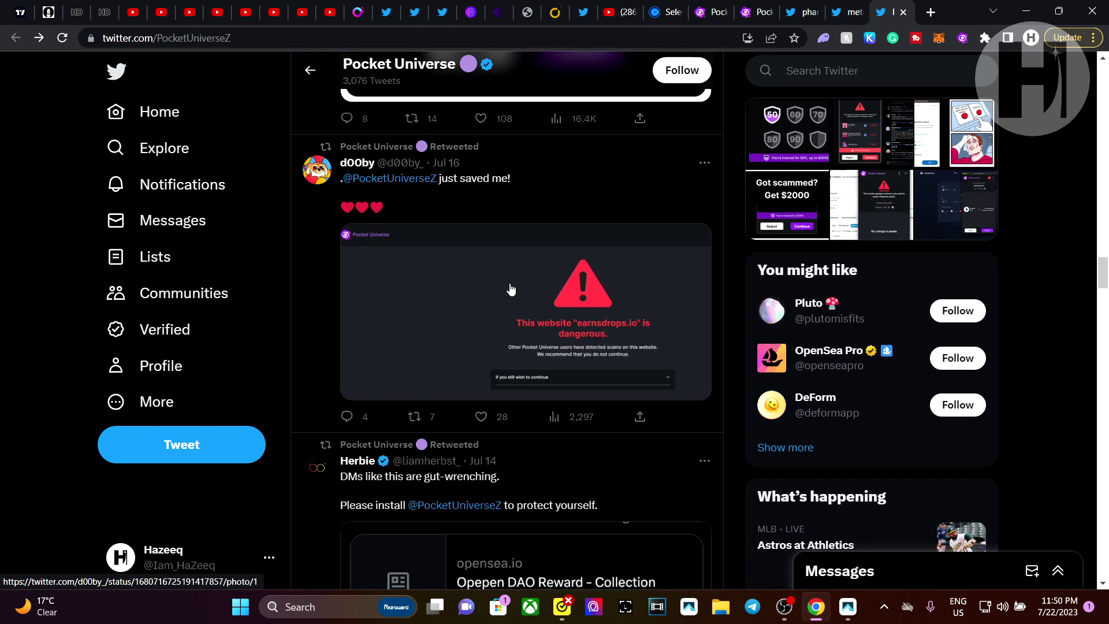
pyautogui.scroll(10, 511, 282)
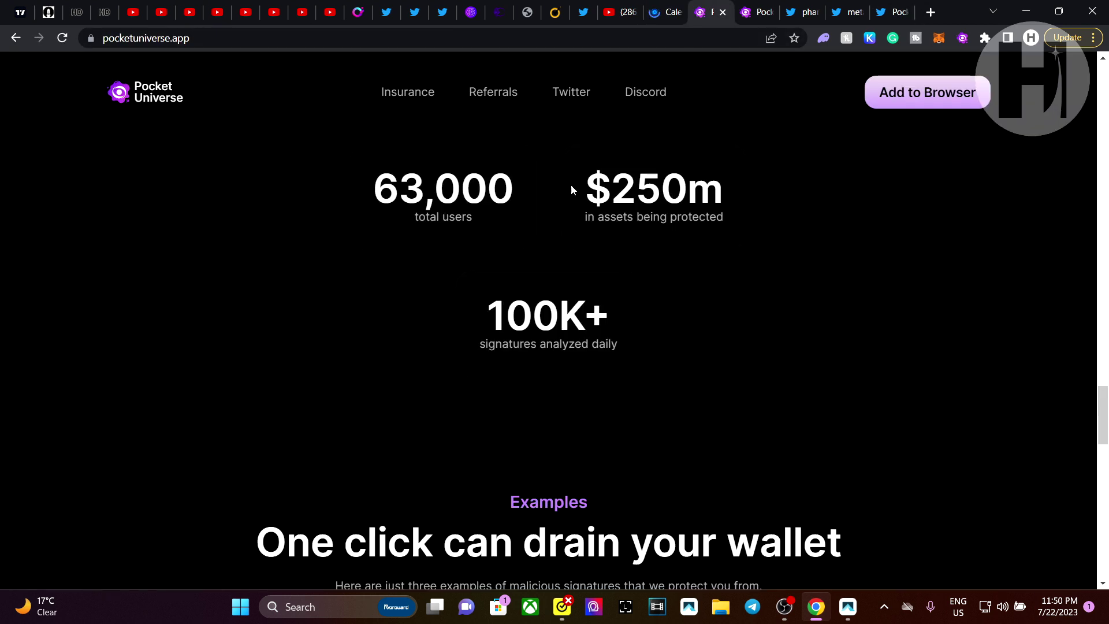
# Highlight the $250m assets protected and 63,000 total users figures on the homepage.
pyautogui.moveTo(584, 186); pyautogui.dragTo(715, 186)
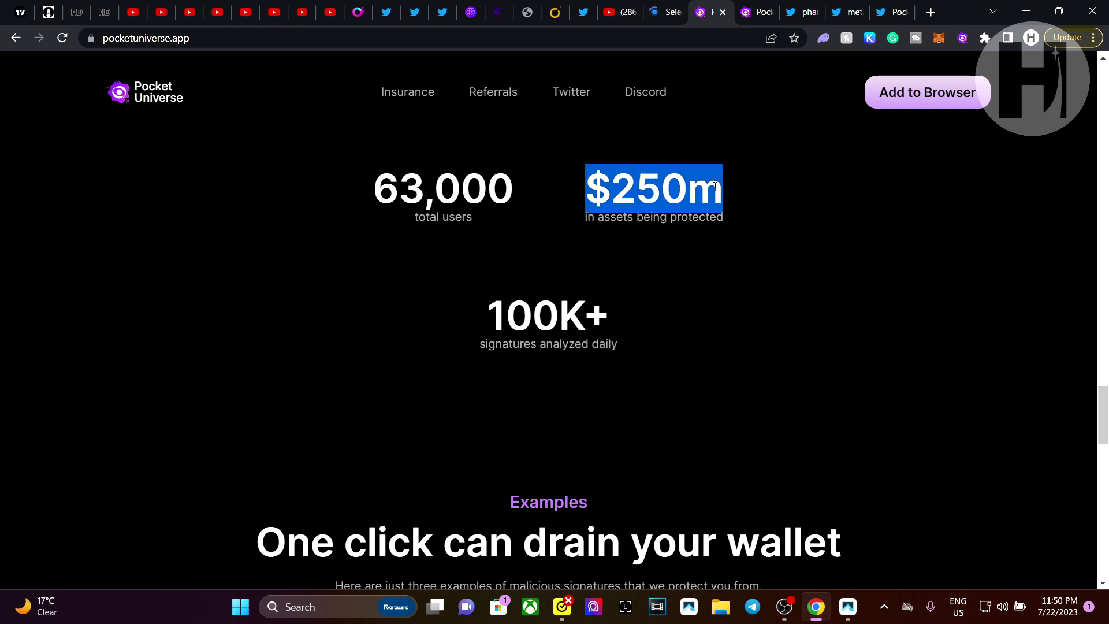
pyautogui.click(716, 186)
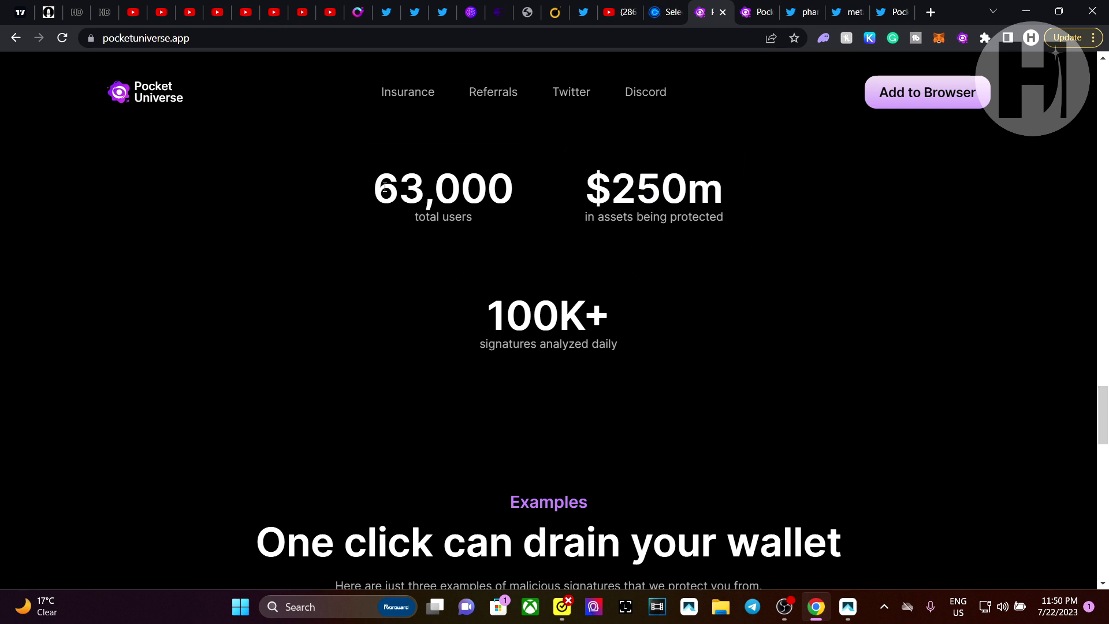
pyautogui.moveTo(376, 186); pyautogui.dragTo(527, 183)
pyautogui.click(504, 185)
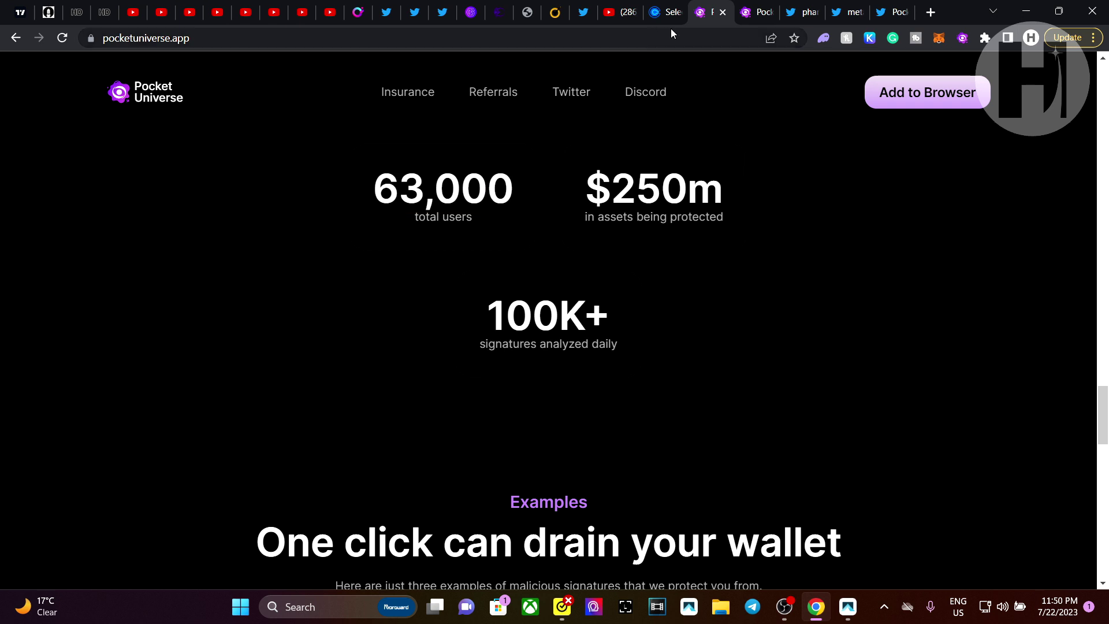
# Scroll up to the 'Protect your web3 assets' hero with free insurance up to $2000.
pyautogui.scroll(-1, 585, 338)
pyautogui.scroll(-20, 585, 338)
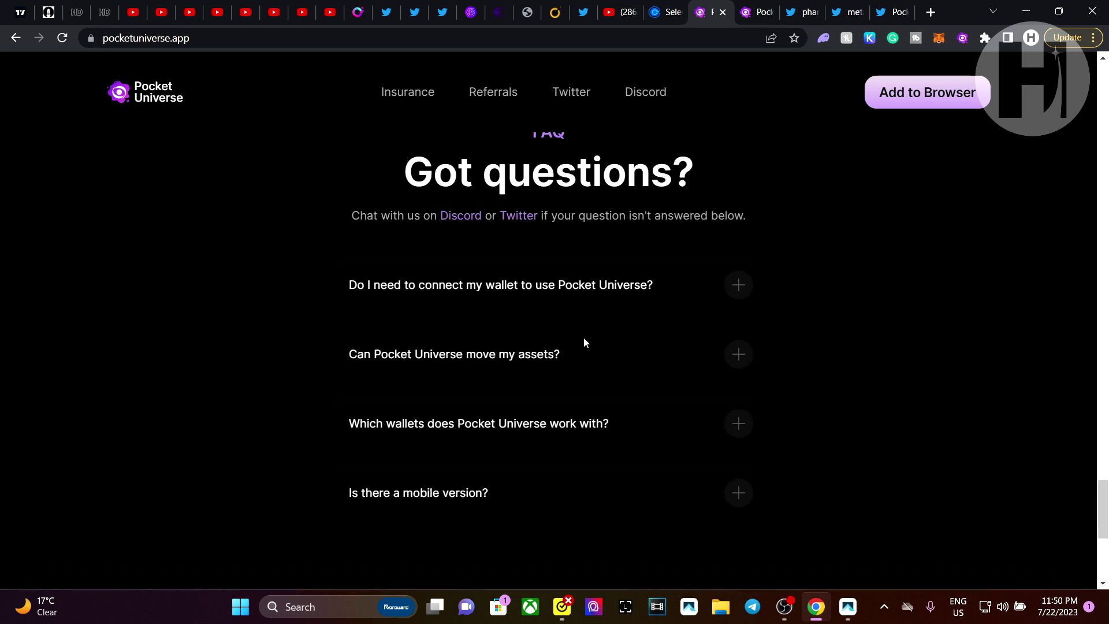
pyautogui.scroll(9, 584, 337)
pyautogui.scroll(10, 583, 338)
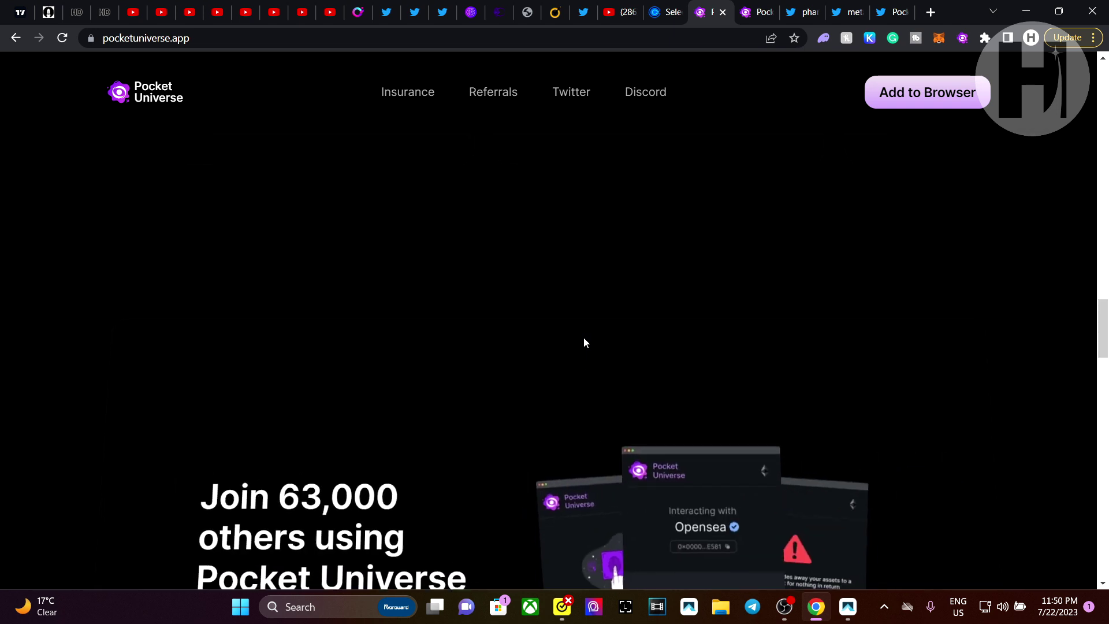
pyautogui.scroll(10, 584, 337)
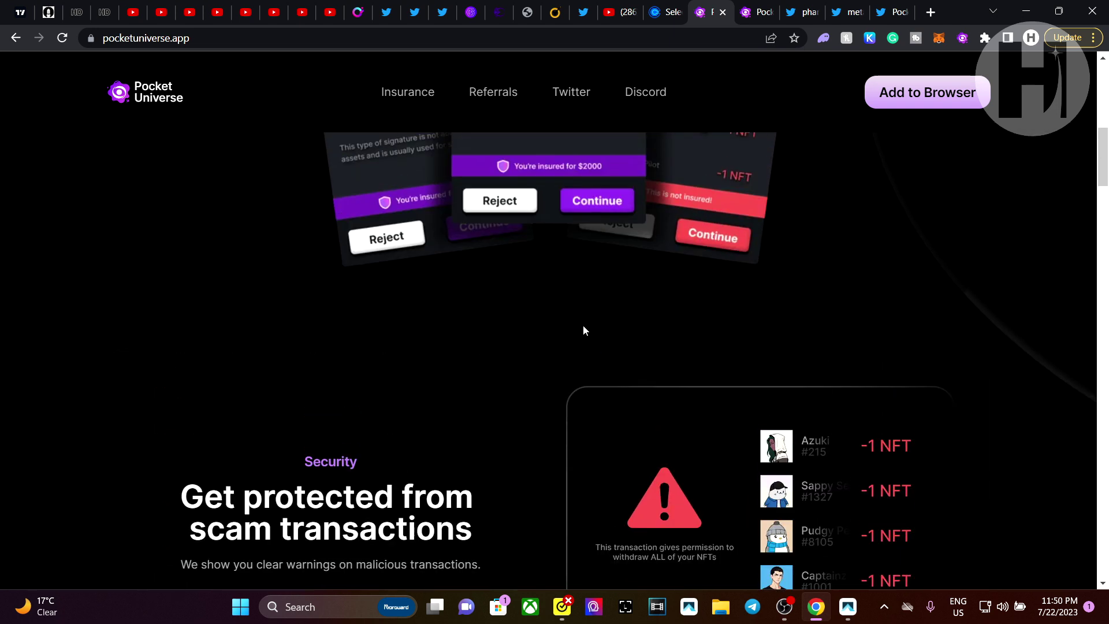
pyautogui.scroll(5, 589, 321)
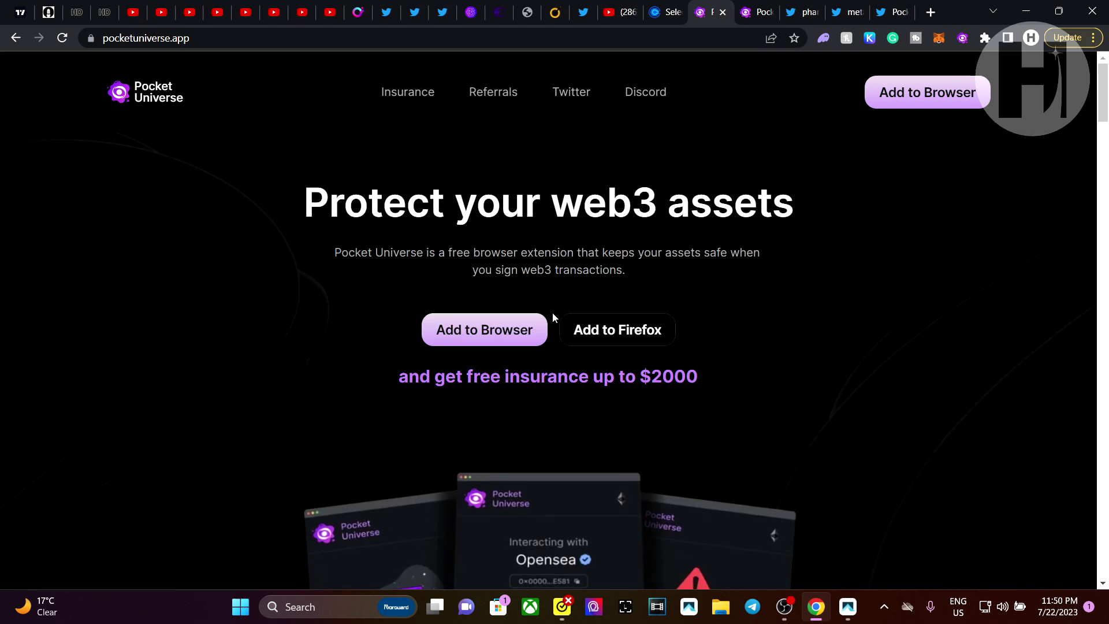